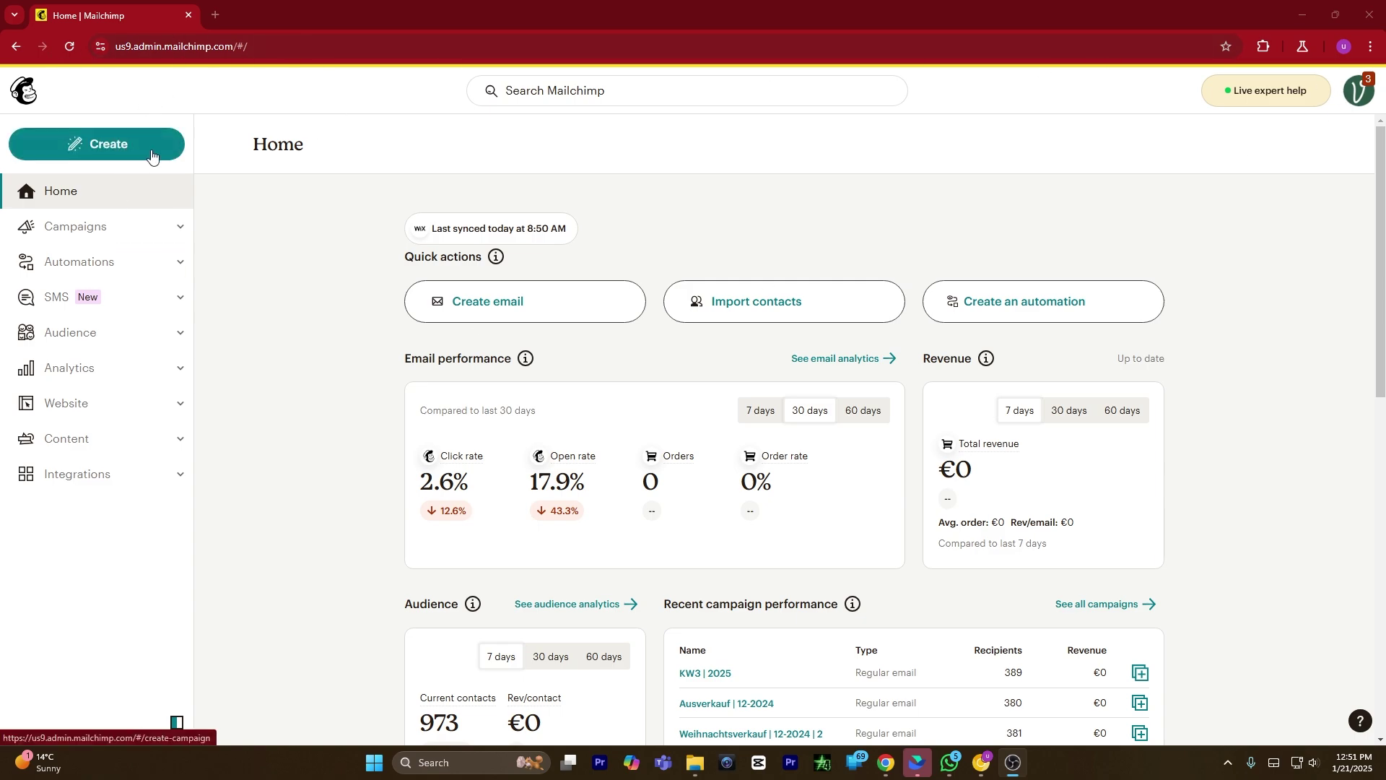
Open the Automations Customer Journeys overview and glance down at Recent Journeys.
click(142, 266)
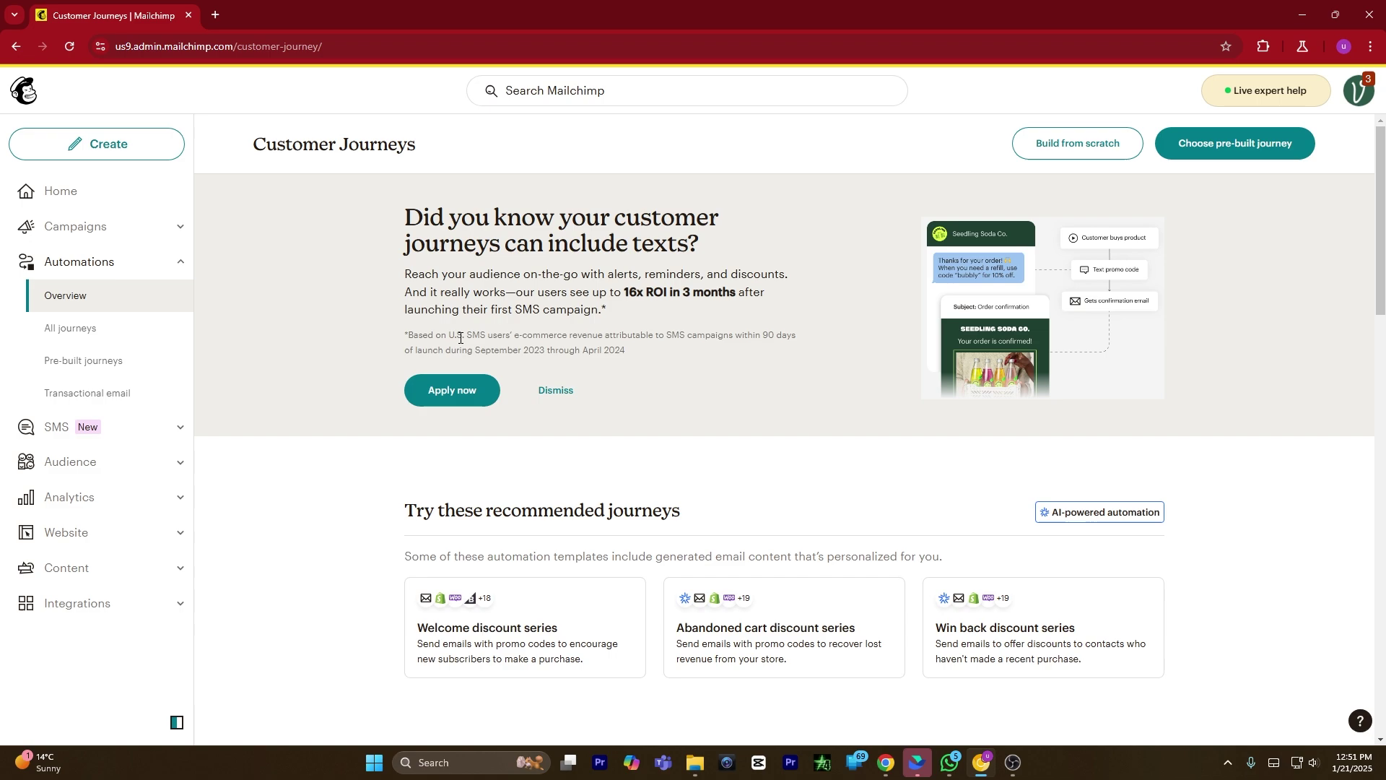
click(571, 395)
scroll(633, 419, down, 3)
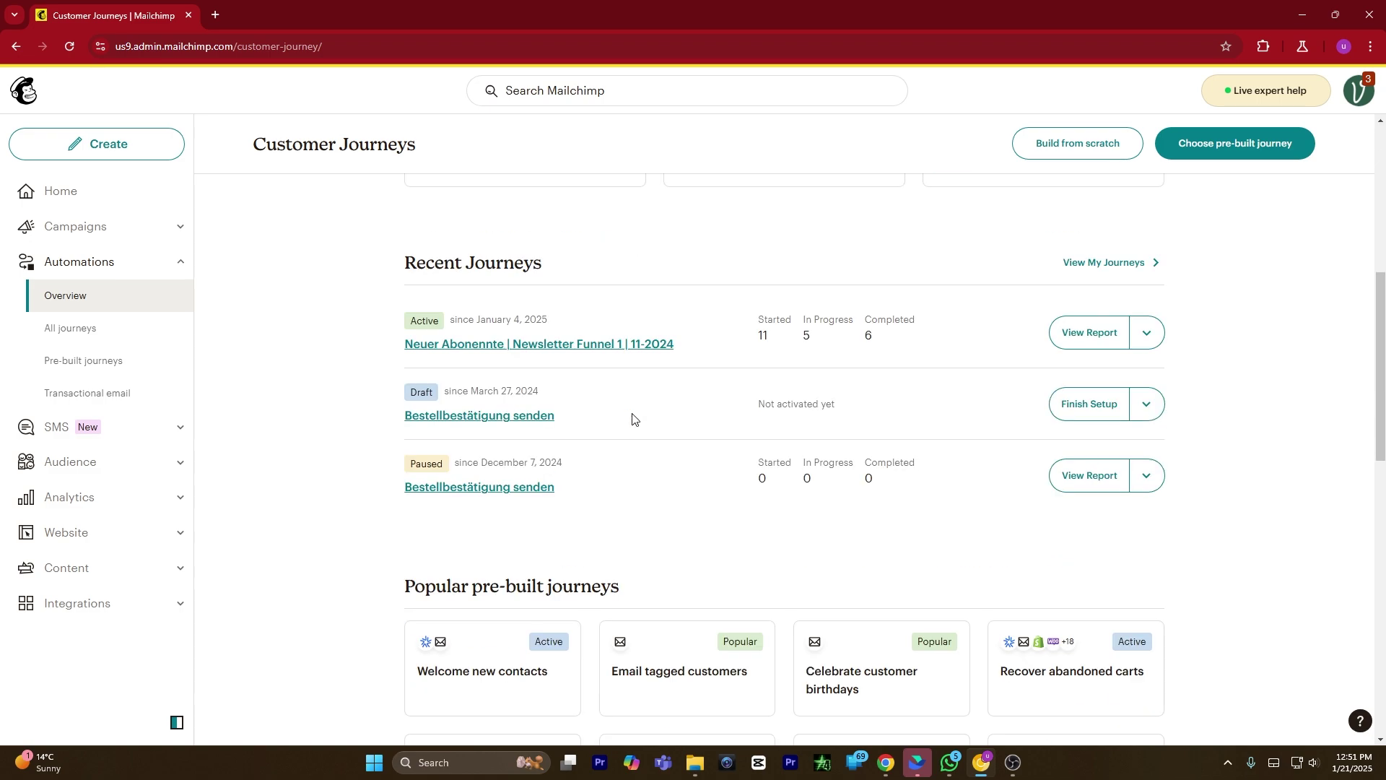
scroll(267, 288, up, 6)
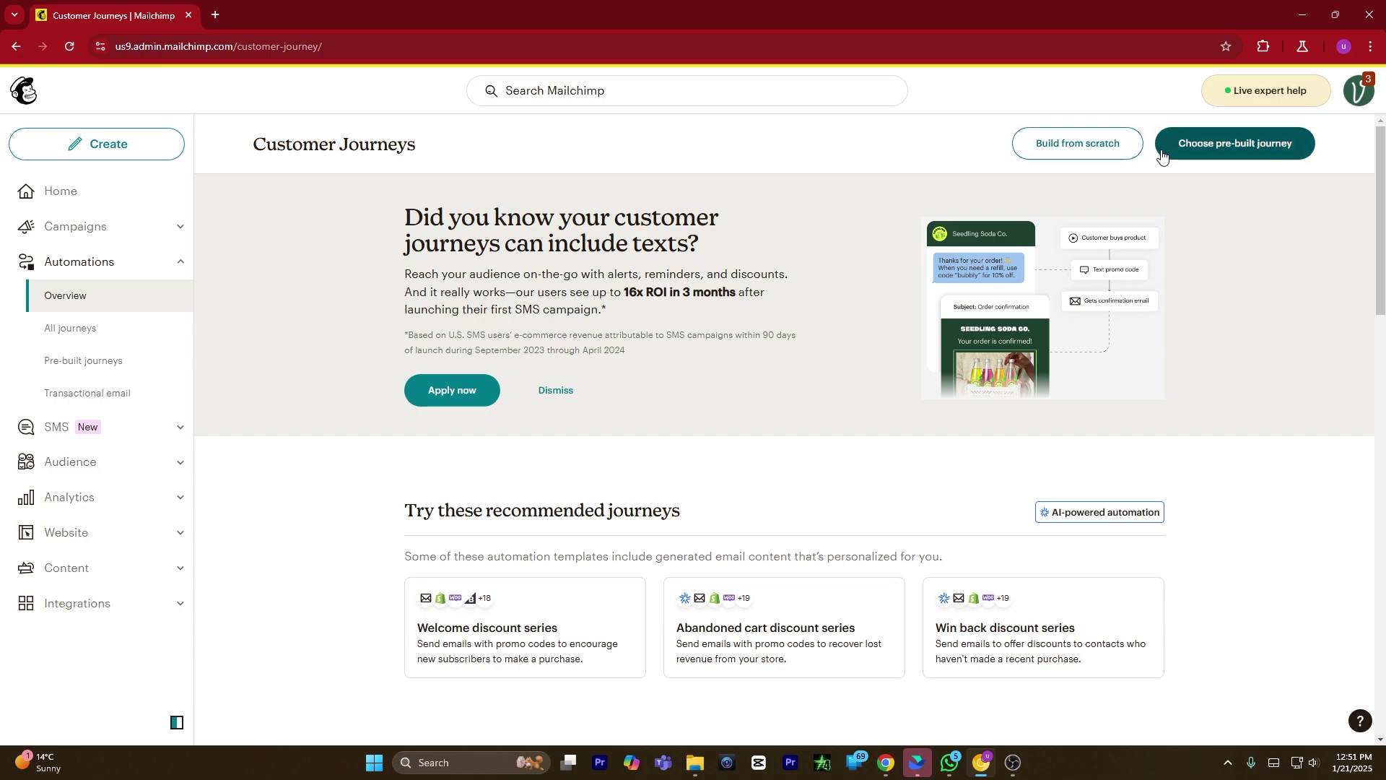
Build a journey from scratch named 'sample' and open its builder.
click(1041, 147)
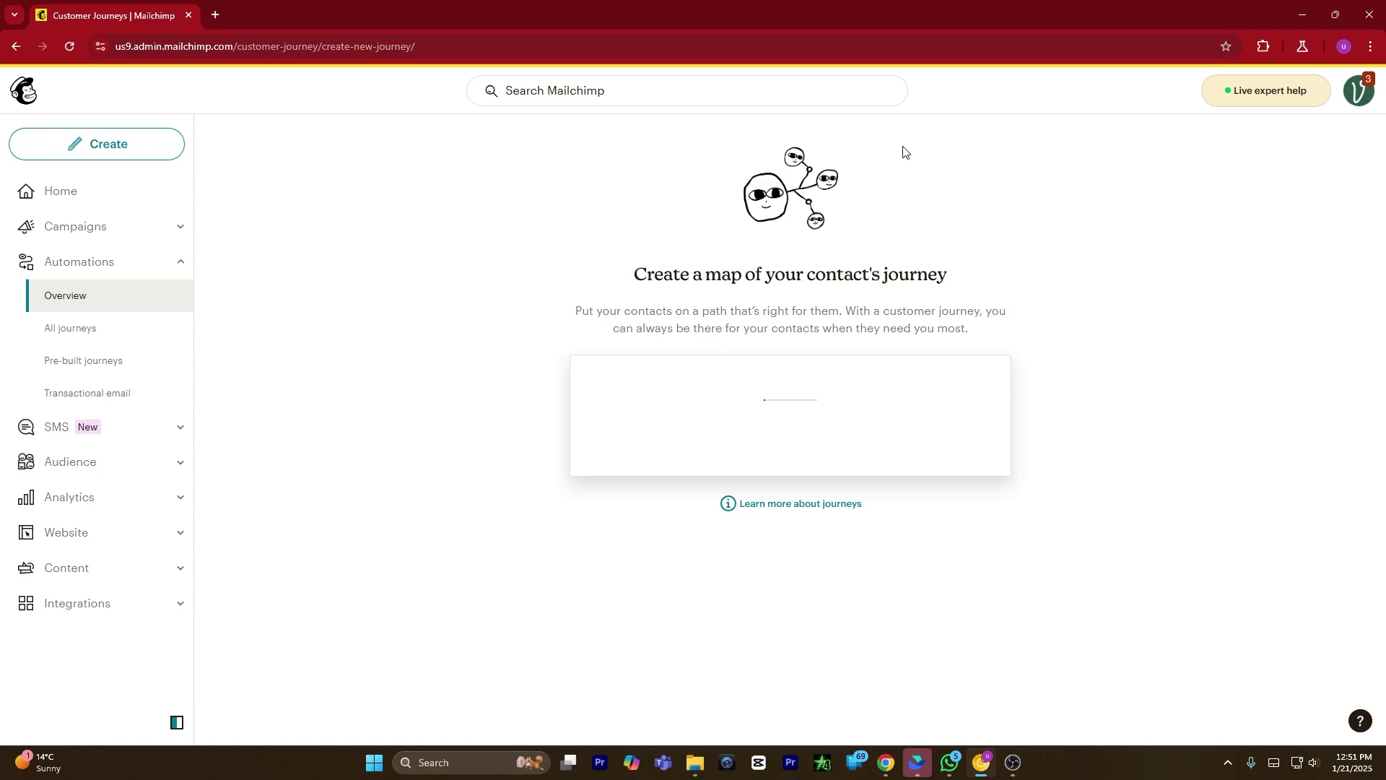
click(778, 450)
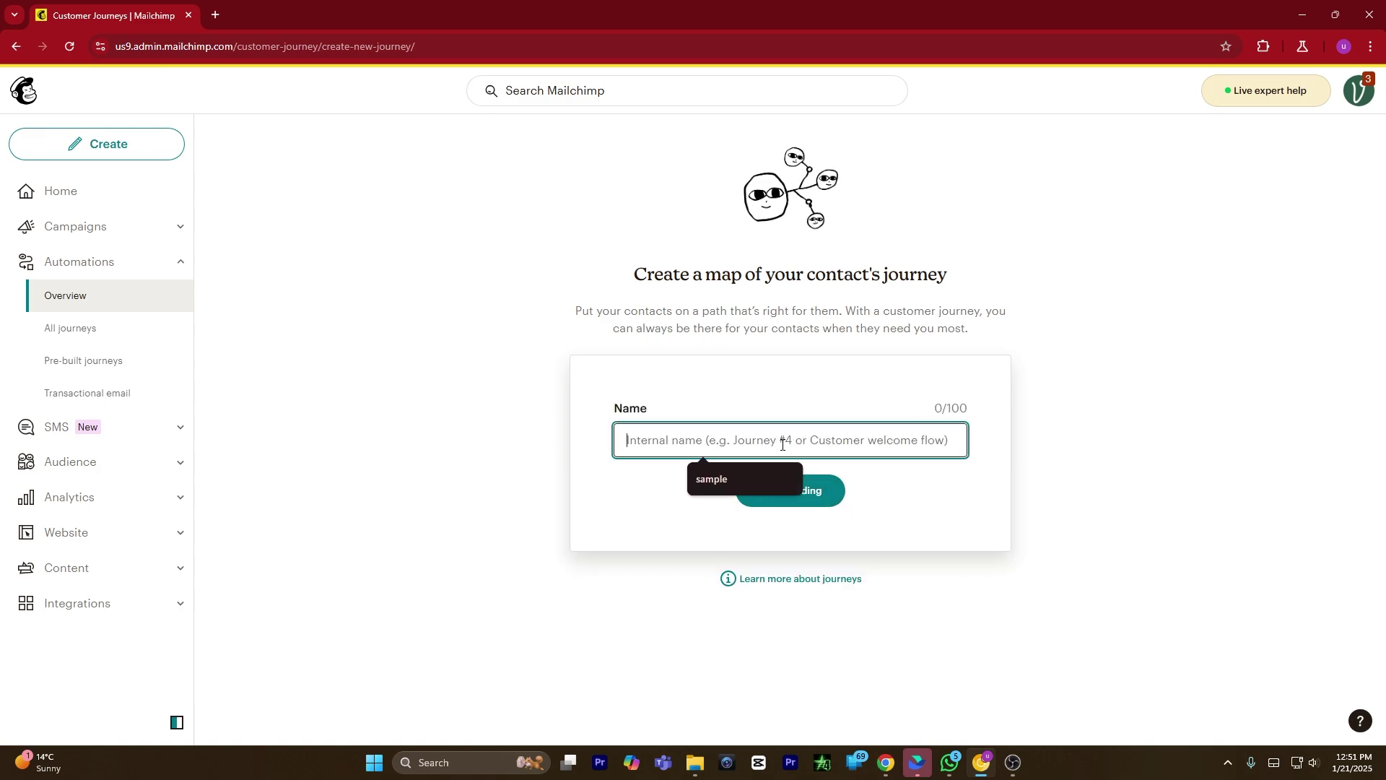
click(727, 476)
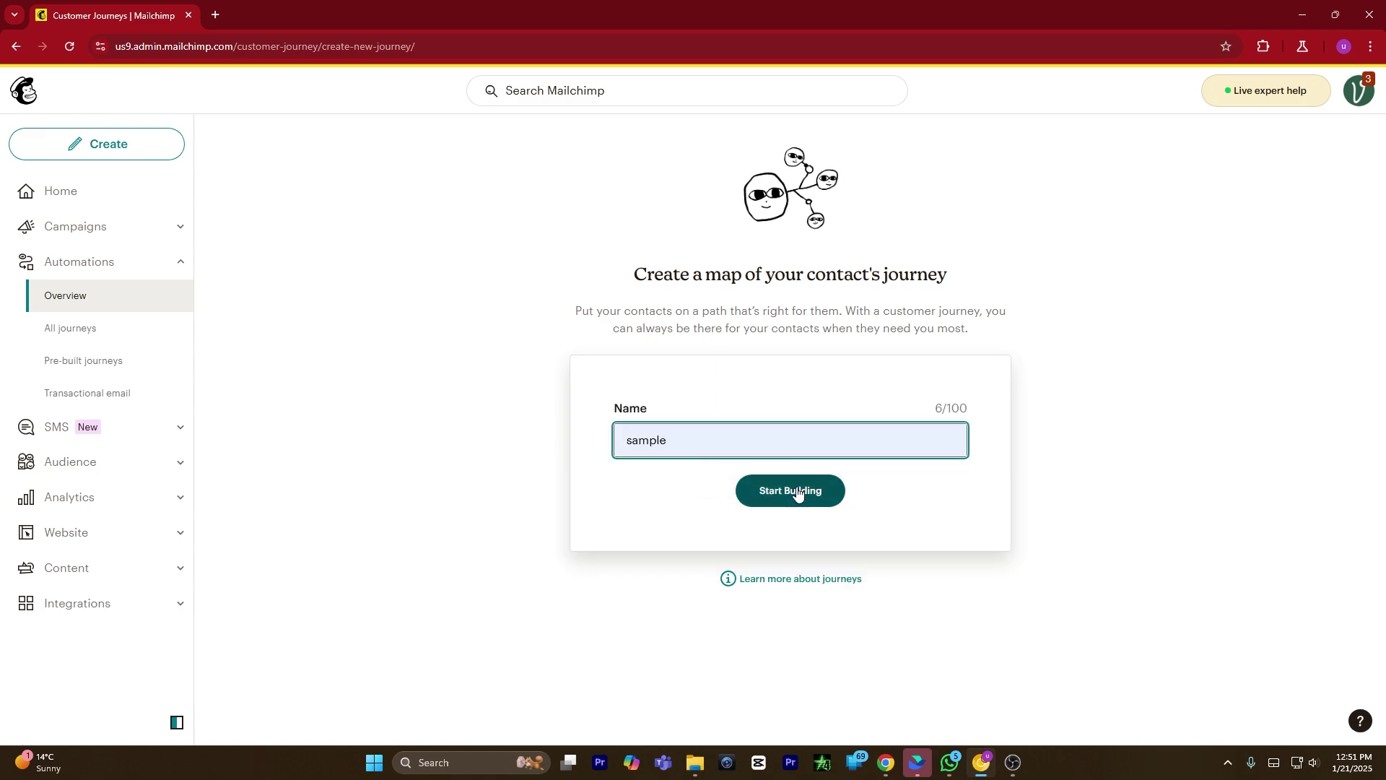
click(795, 488)
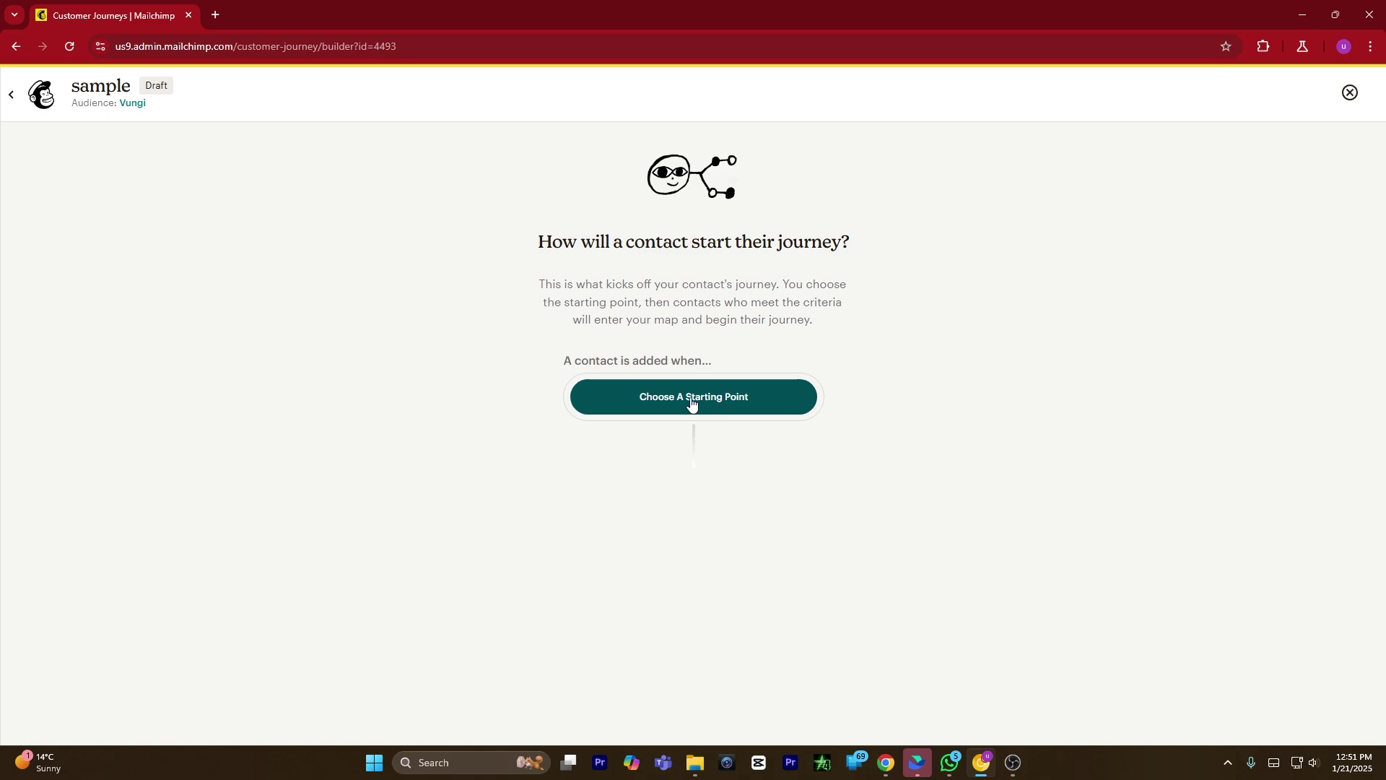
Open the starting-point picker, browse Contact Activity triggers, then return to Popular ones.
click(670, 399)
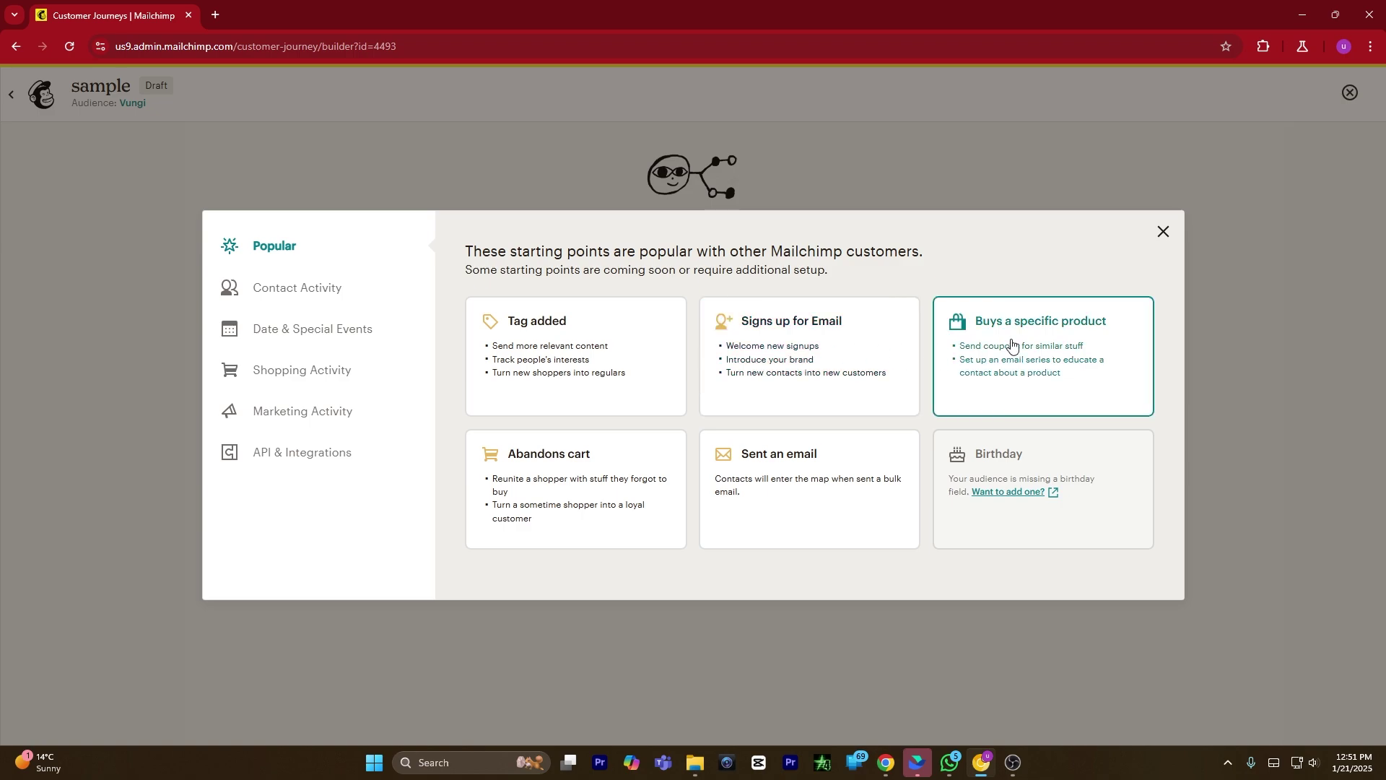
click(336, 294)
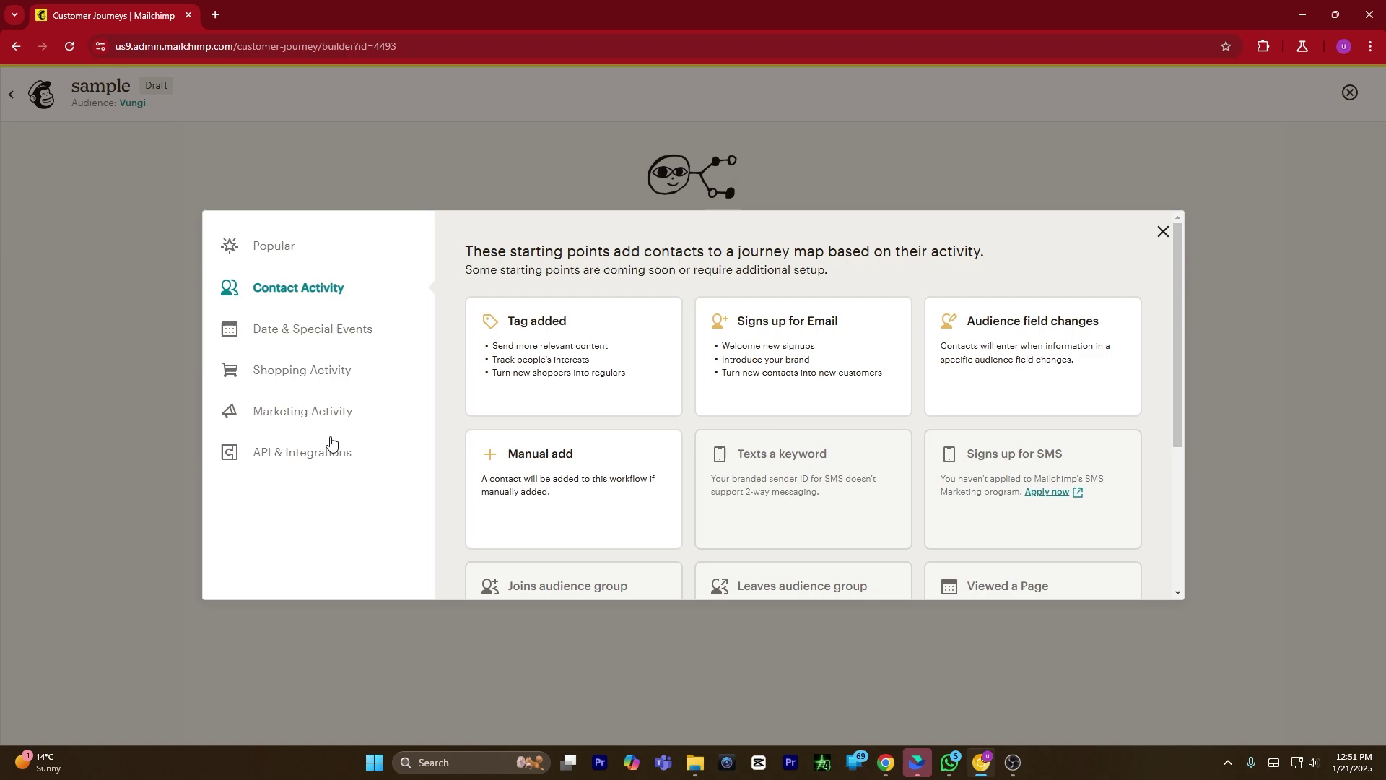
click(292, 254)
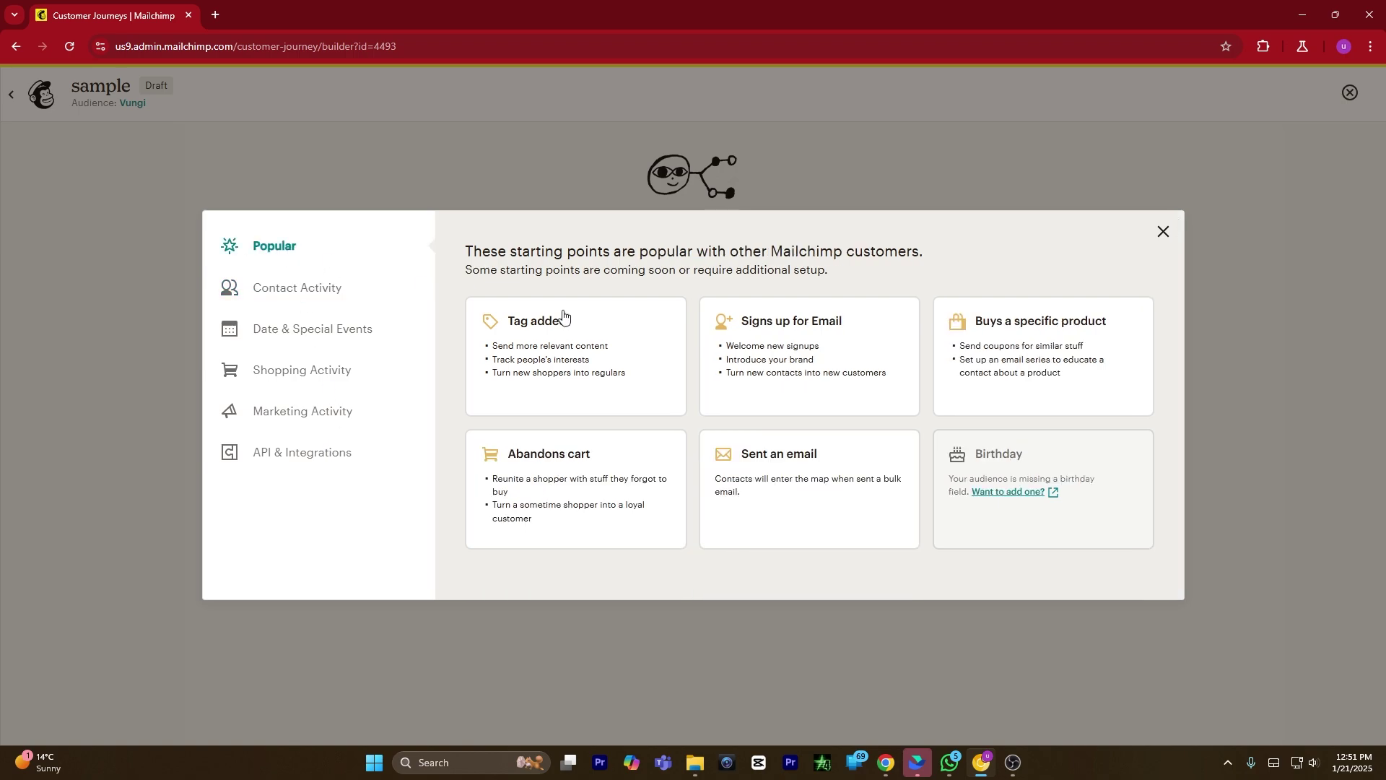
Trigger the journey when a contact buys DIY Pilzzuchtset | Bio-Austernseitlinge, and save it.
click(1043, 334)
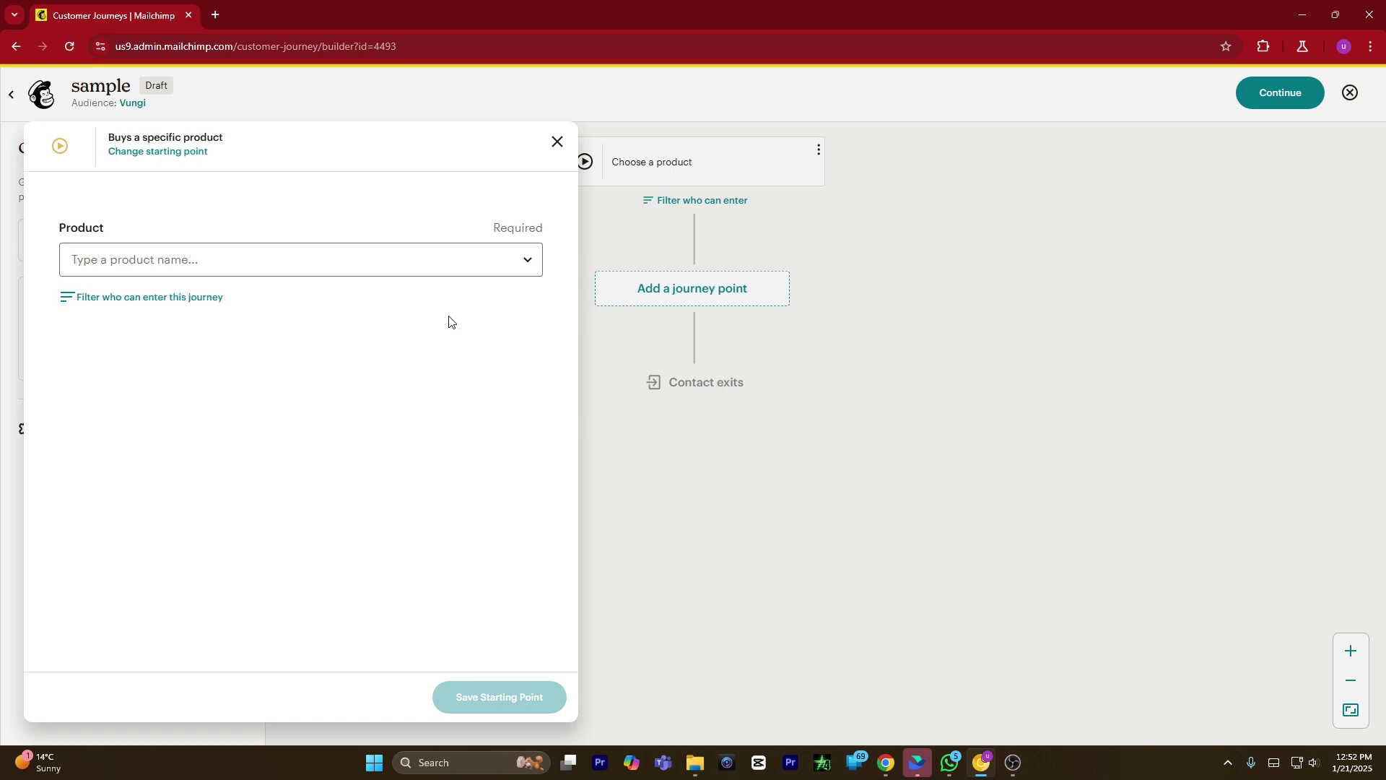
click(297, 260)
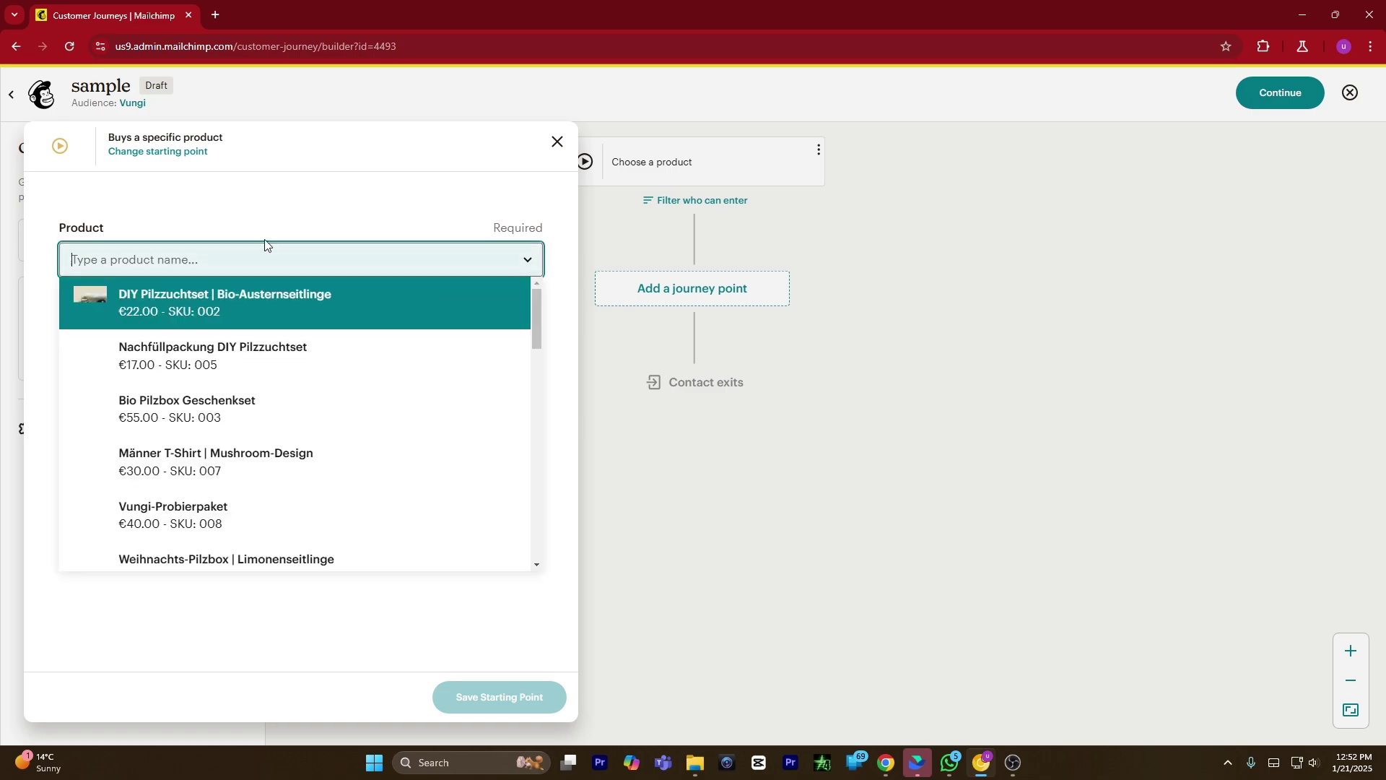
scroll(379, 396, down, 6)
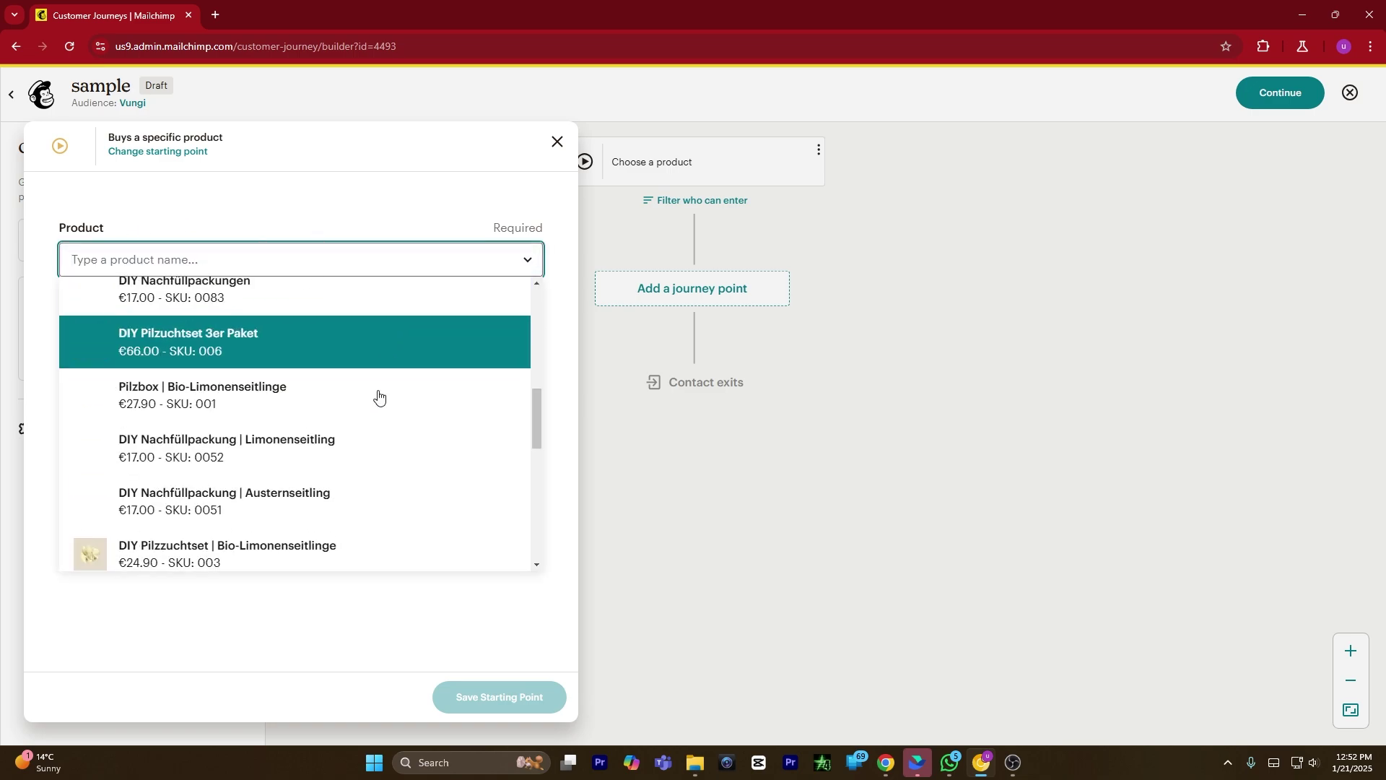
scroll(272, 366, up, 6)
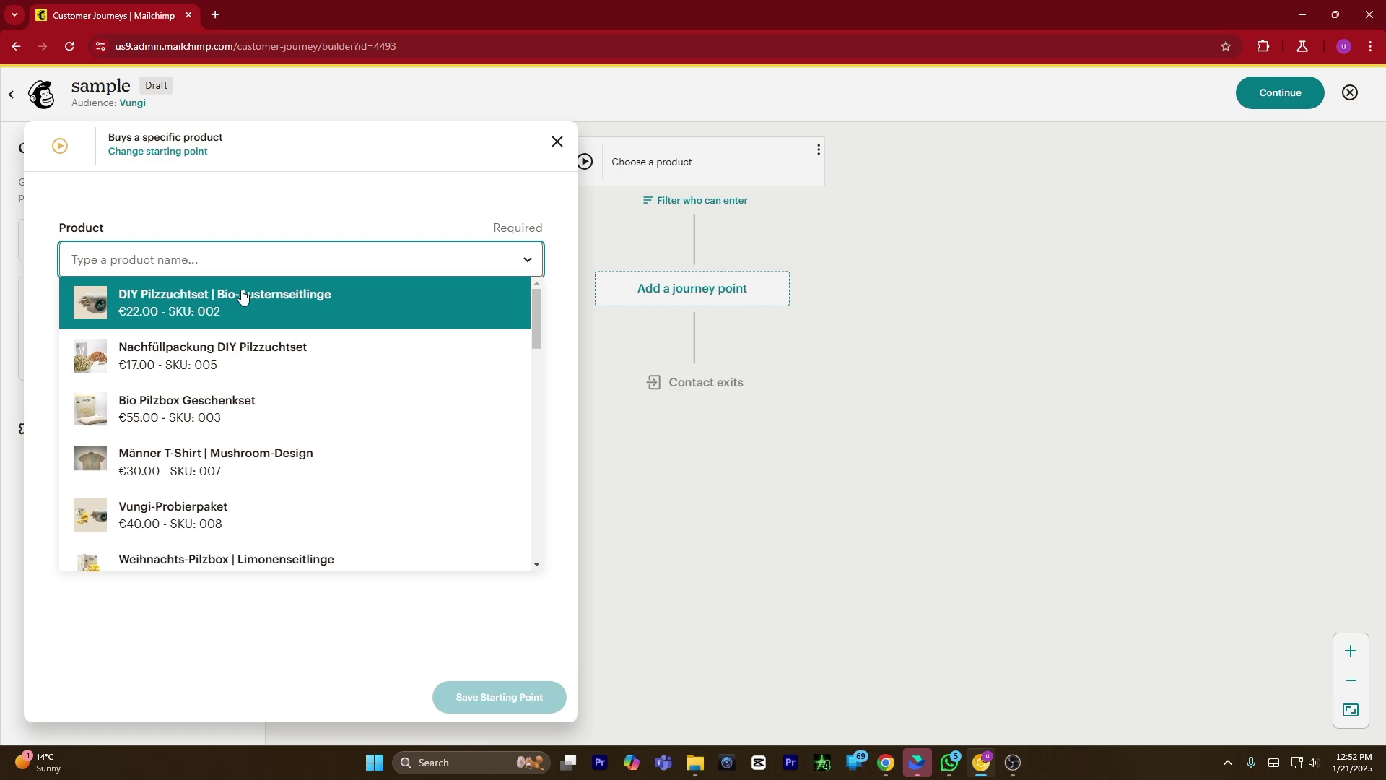
click(171, 302)
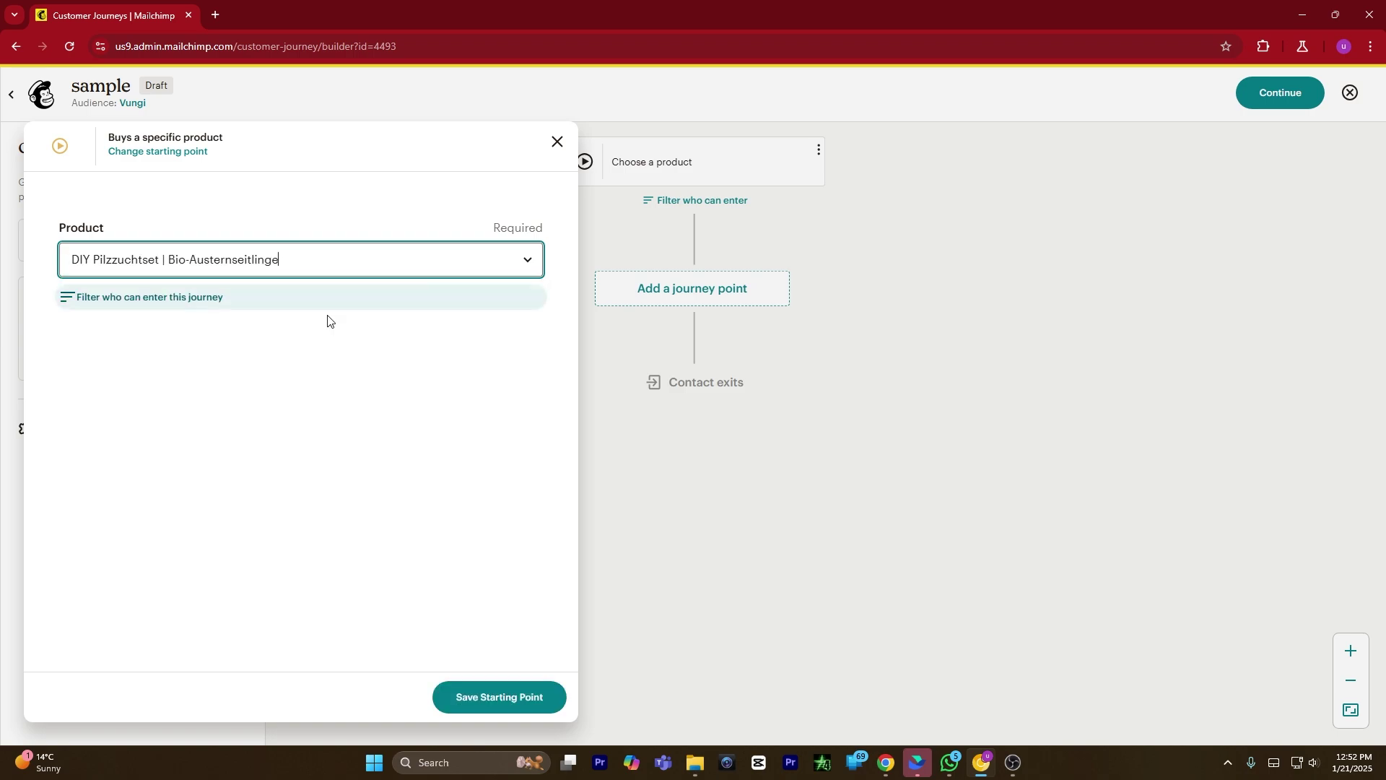
click(509, 698)
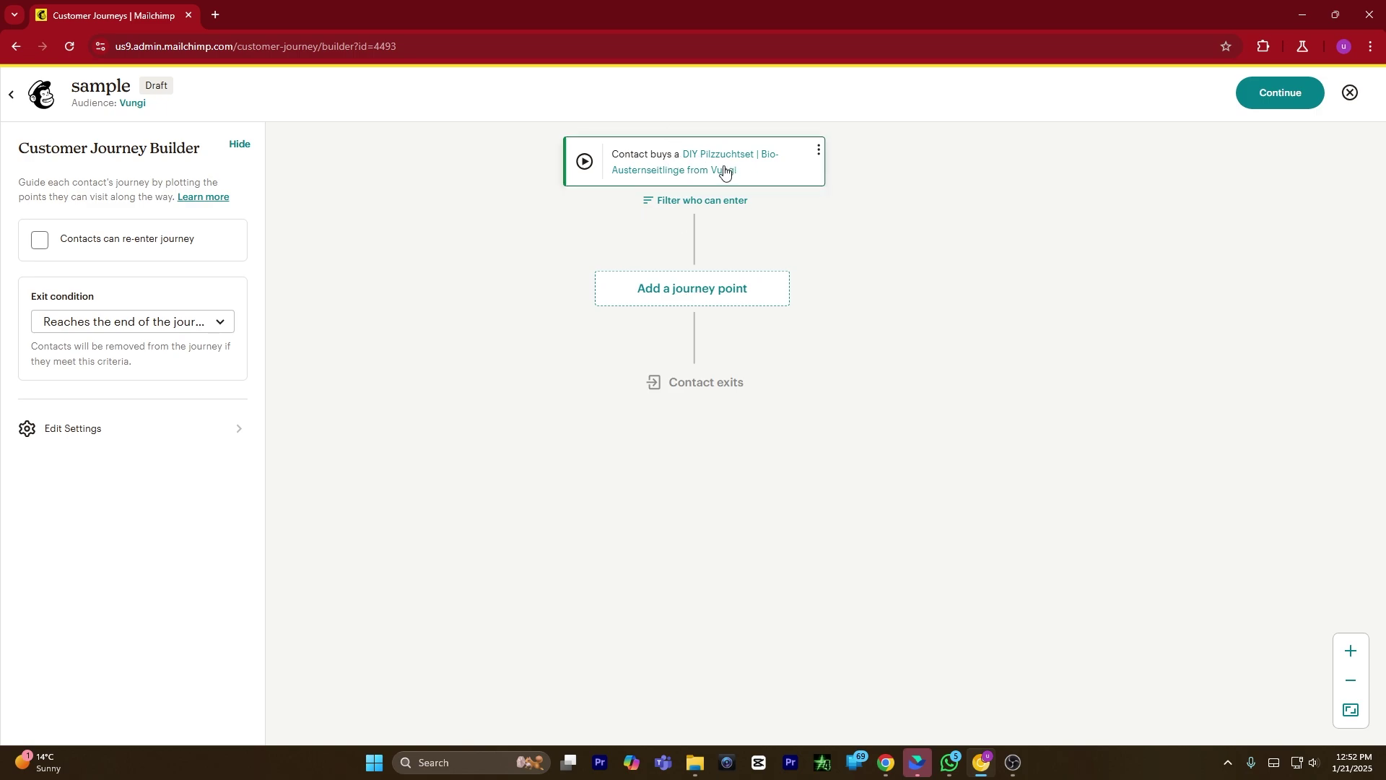
Add a Send email action right after the purchase trigger.
click(681, 294)
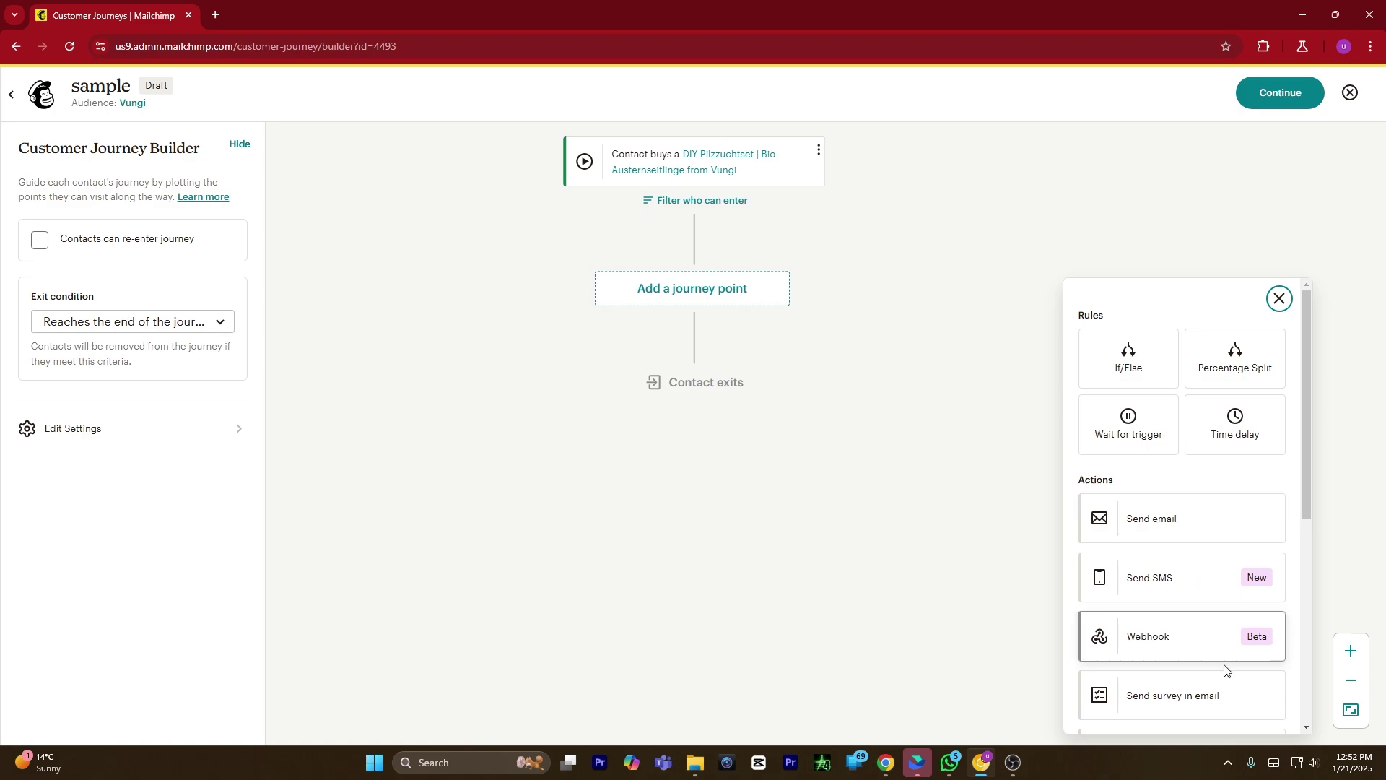
click(1128, 519)
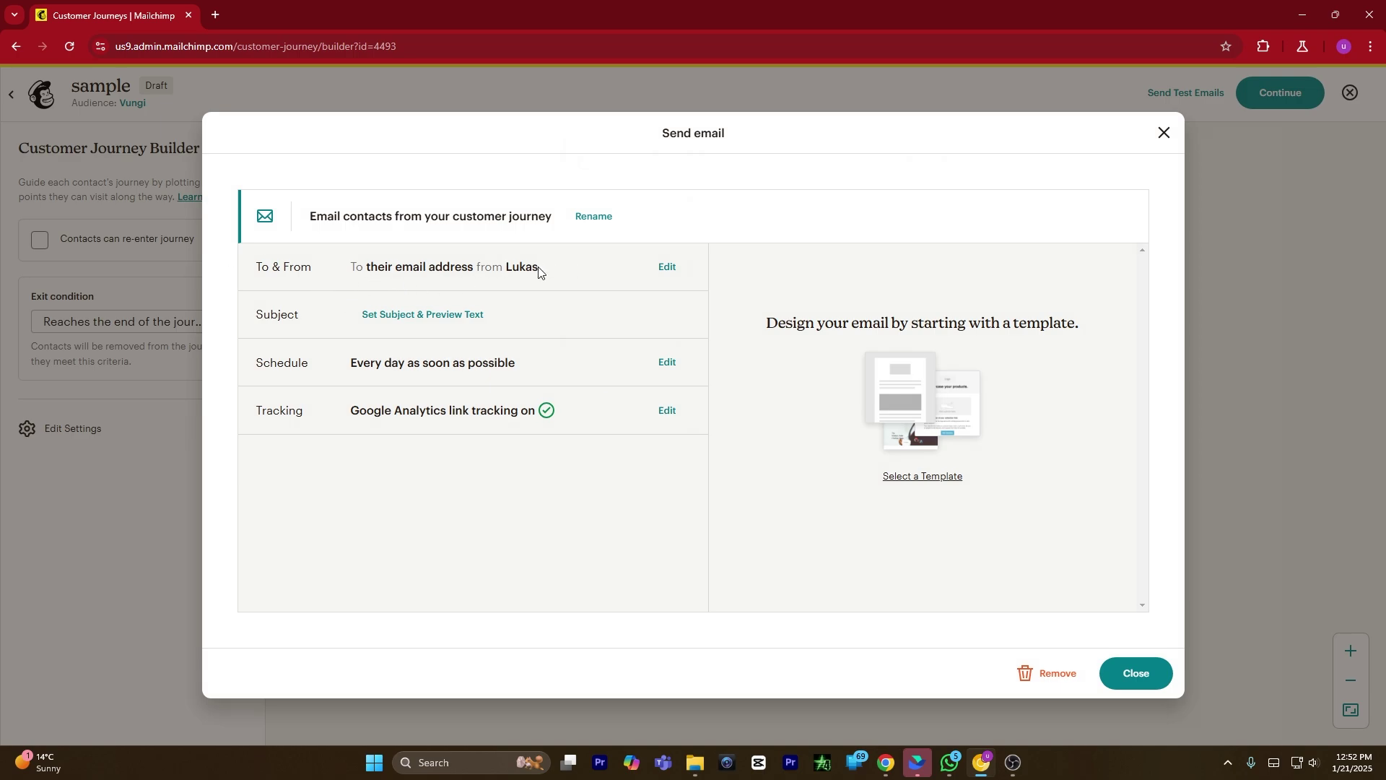
Expand the subject and preview text settings and go to template selection.
click(422, 314)
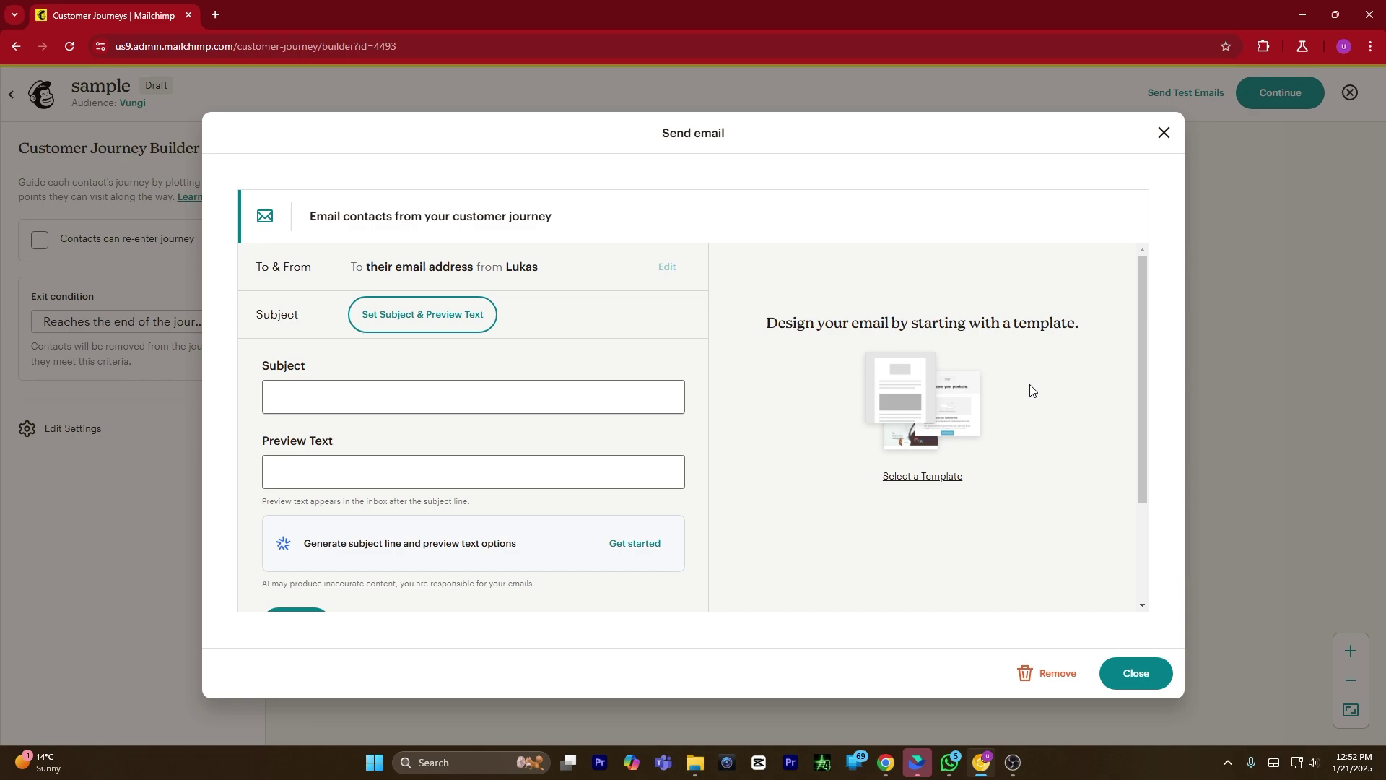
click(930, 481)
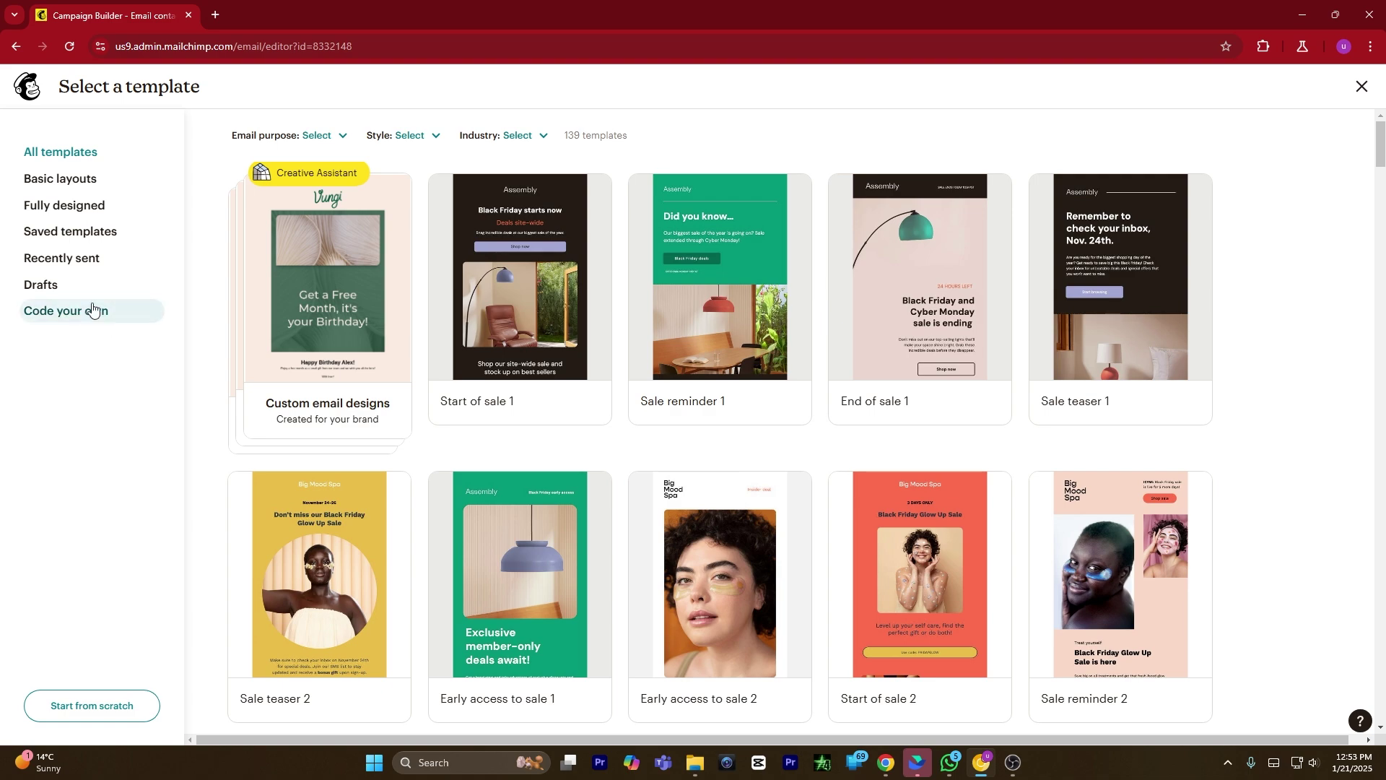
Filter the template gallery by the Thank you email purpose, leaving 33 templates.
click(421, 139)
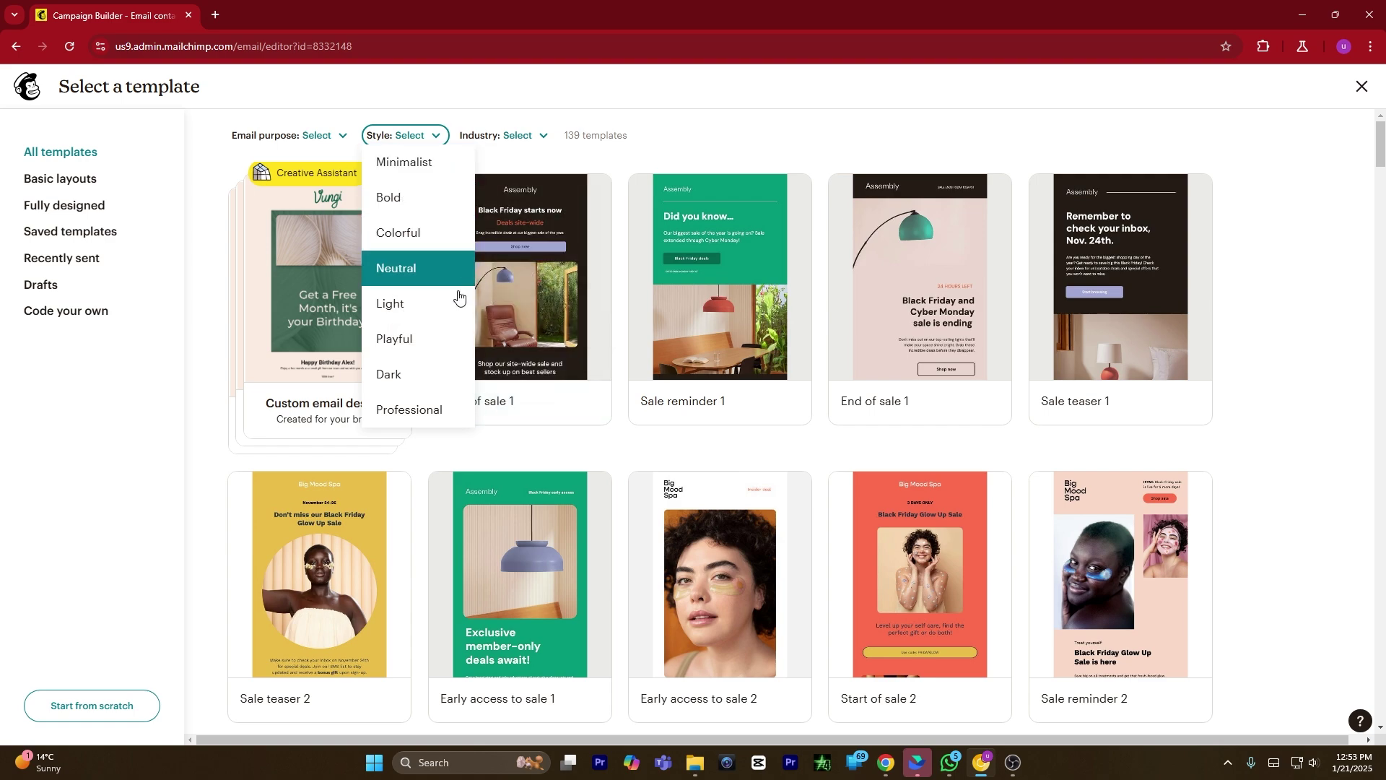
click(542, 135)
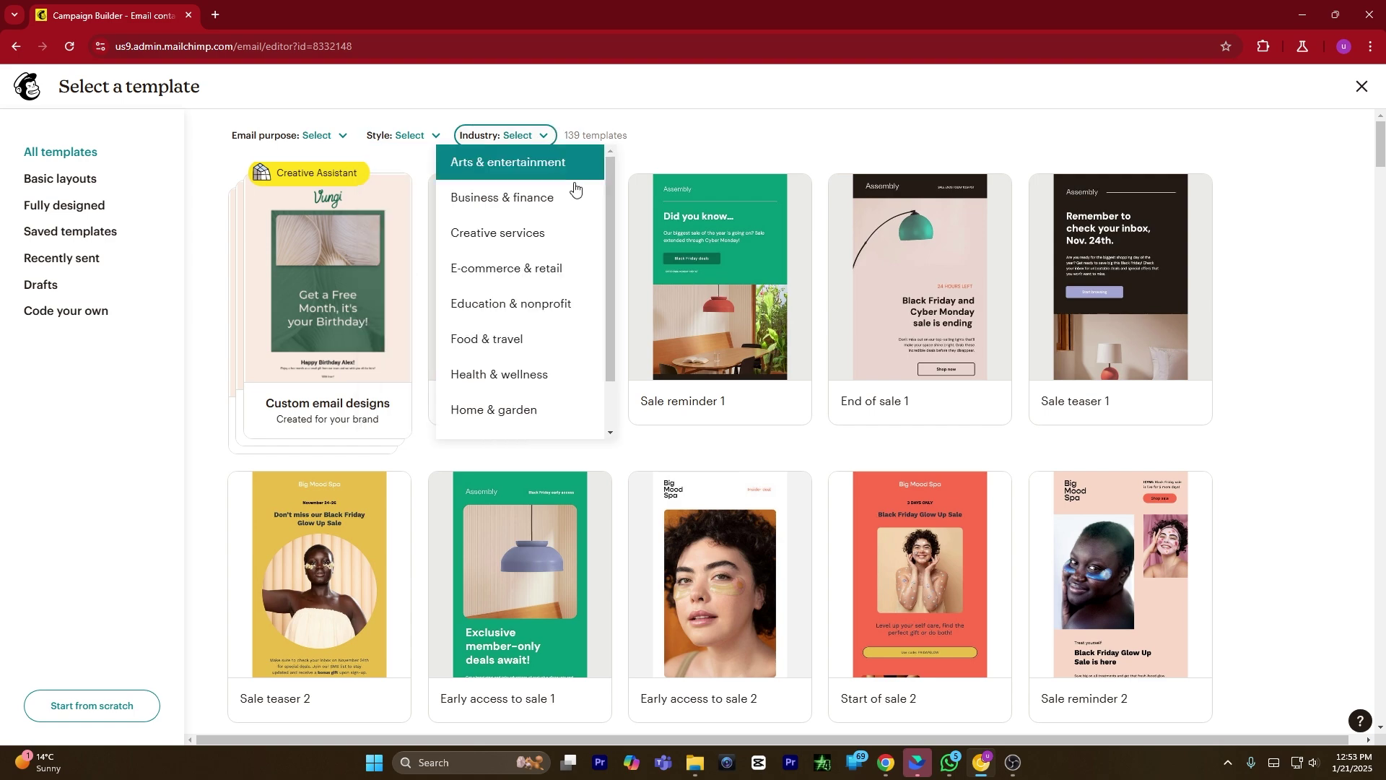
click(300, 109)
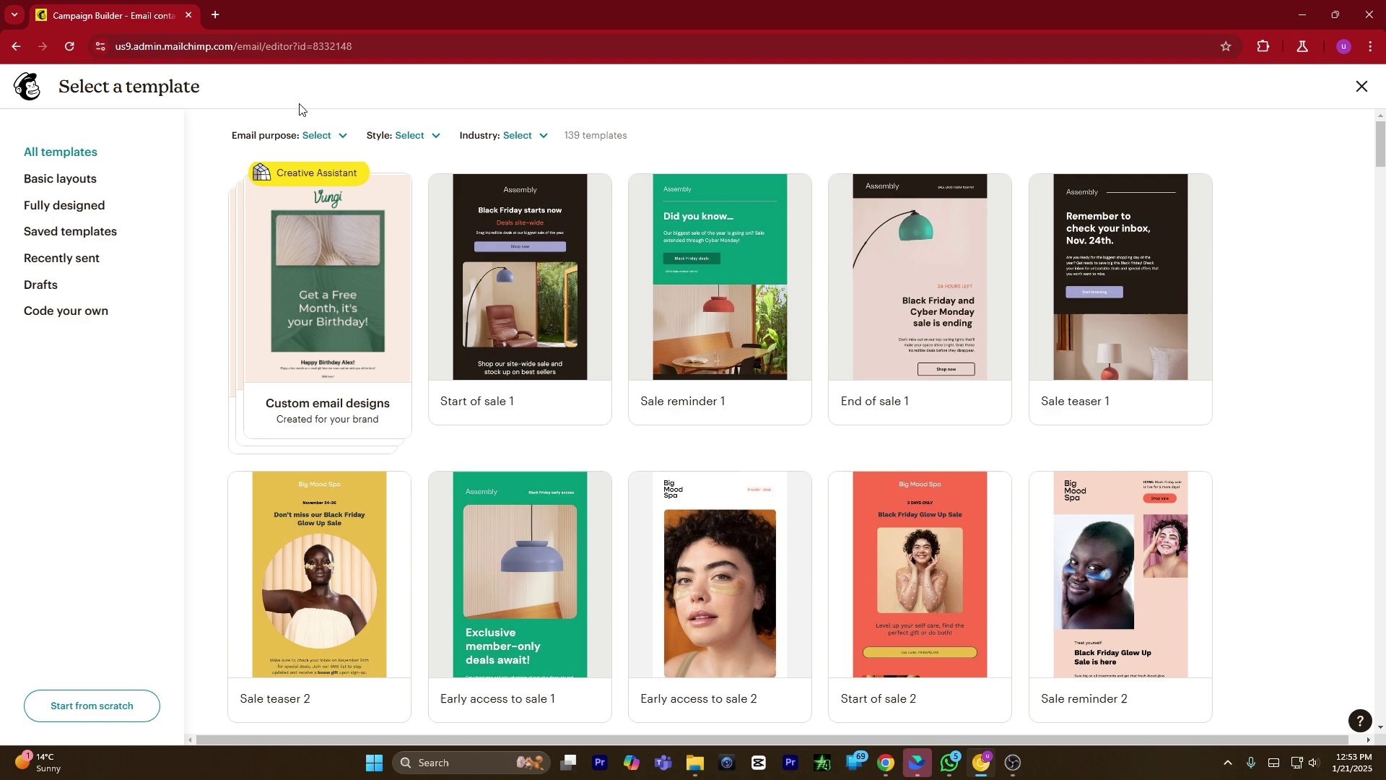
click(322, 135)
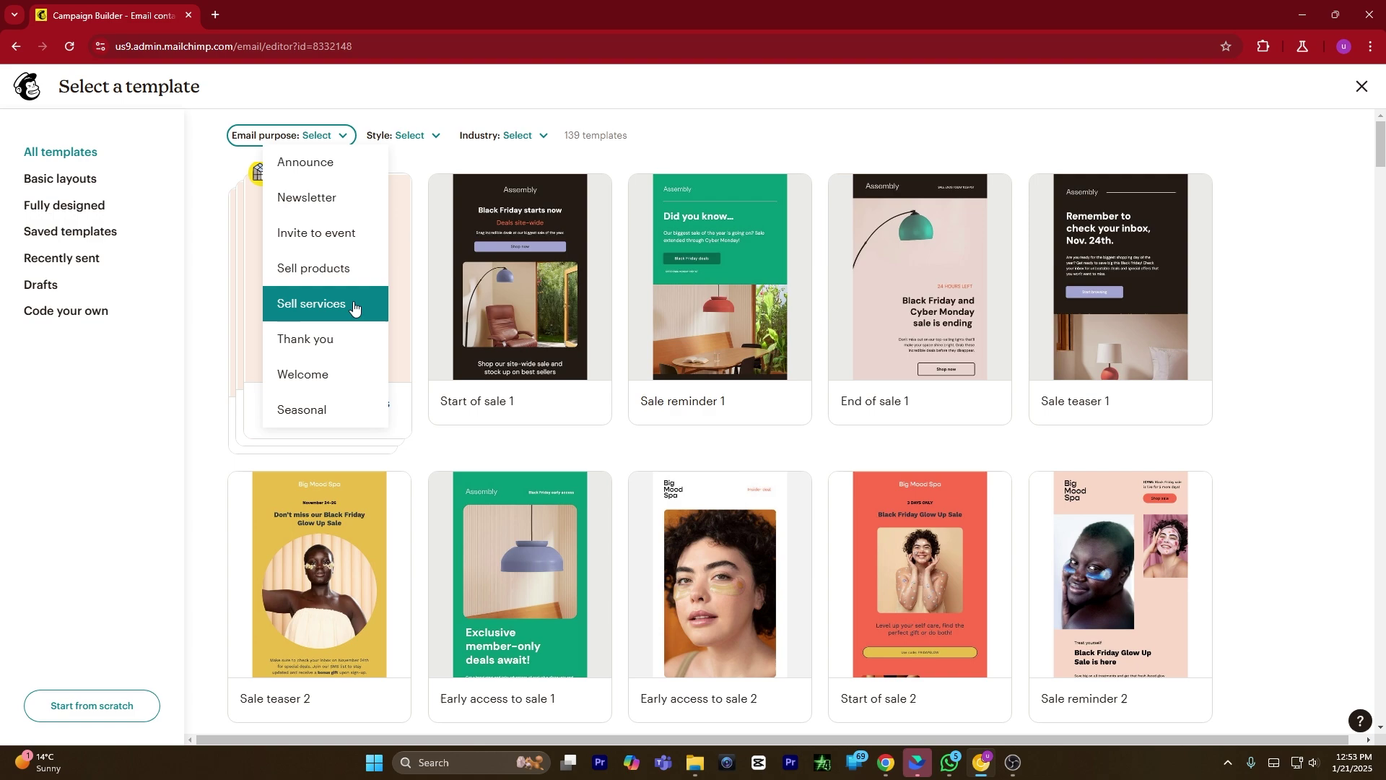
click(321, 345)
click(162, 393)
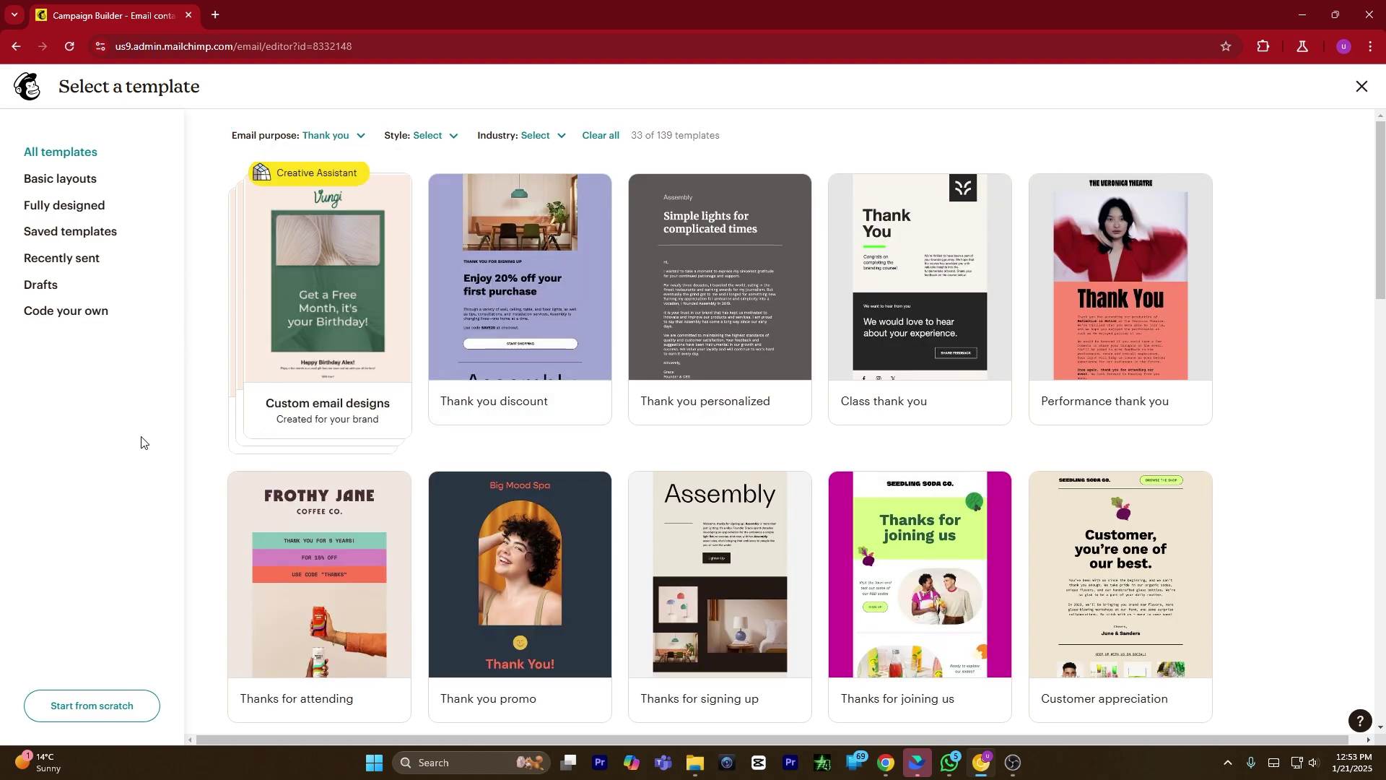
scroll(493, 260, down, 1)
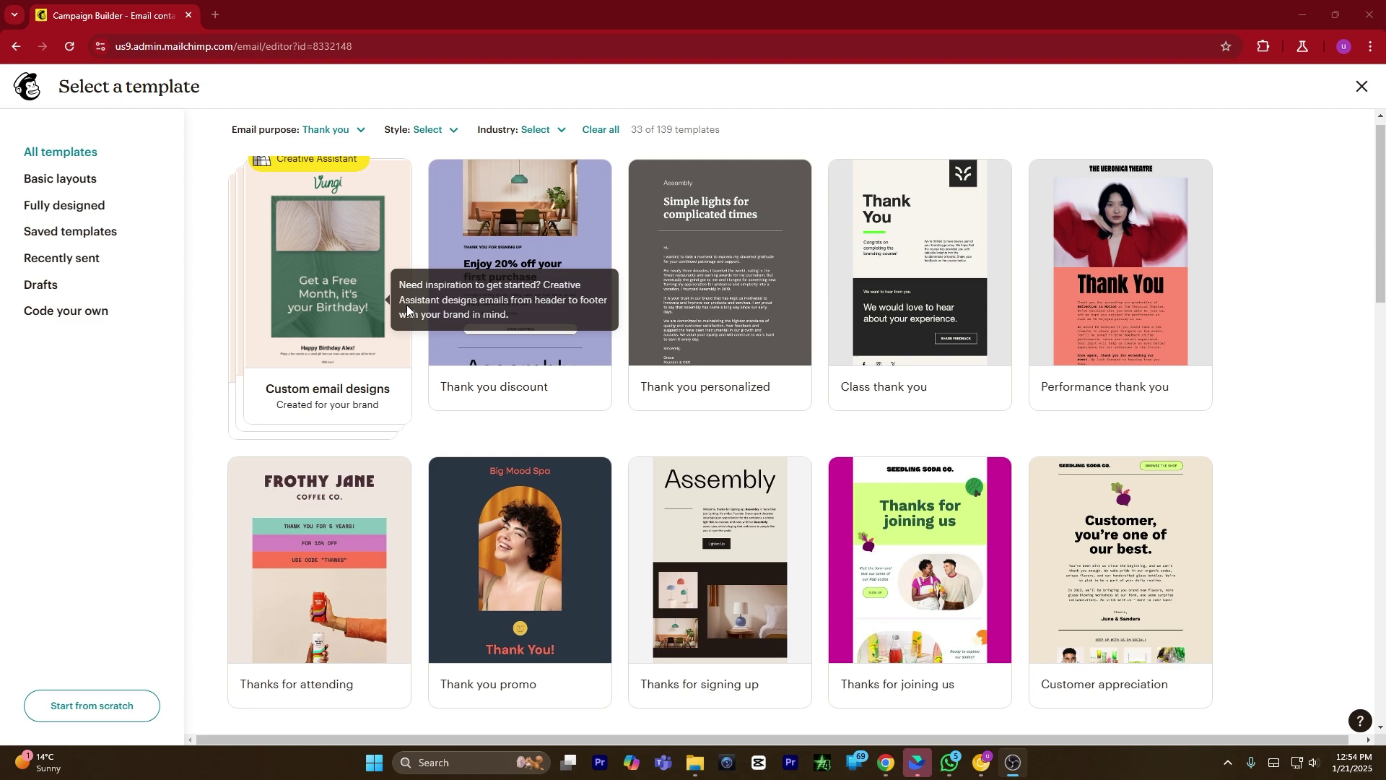
Preview the Thank you discount template, then continue to the builder with it.
mouse_move(520, 281)
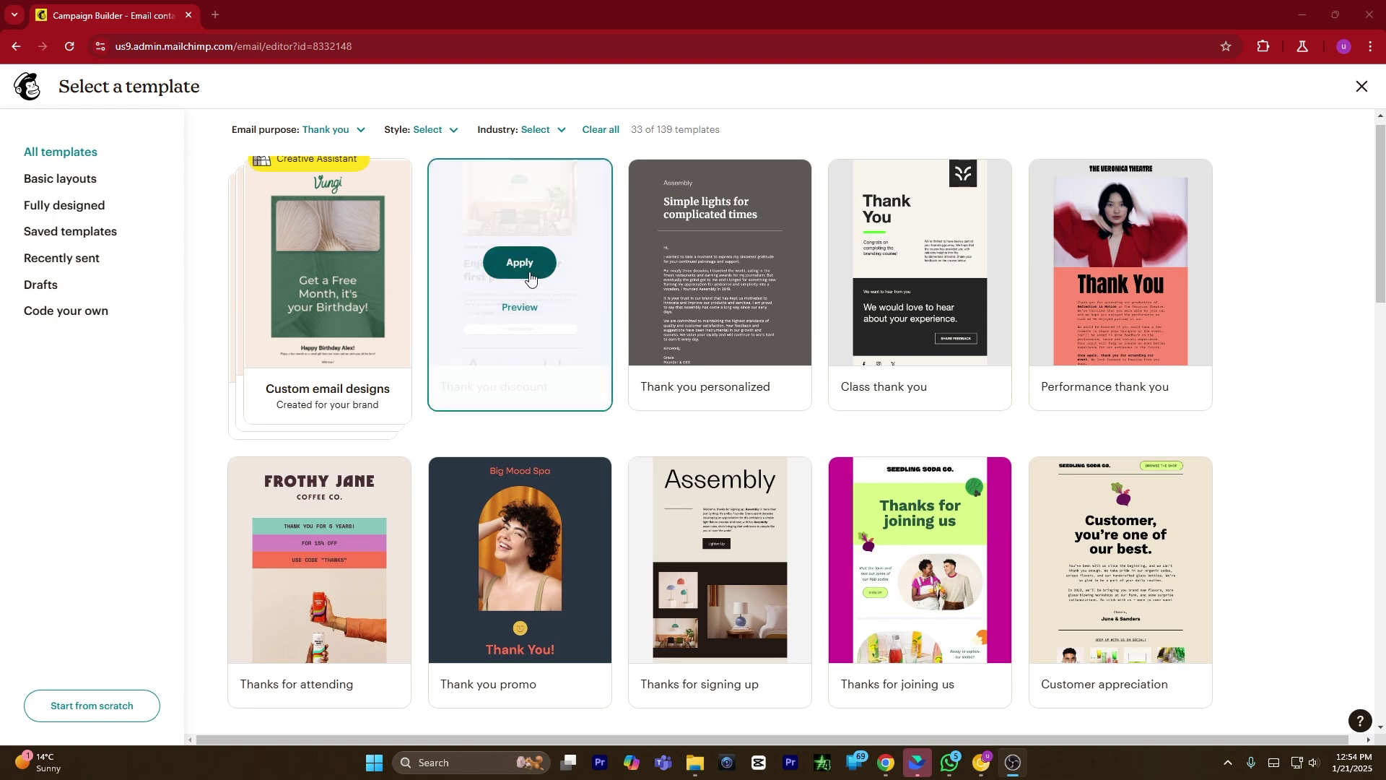
click(520, 307)
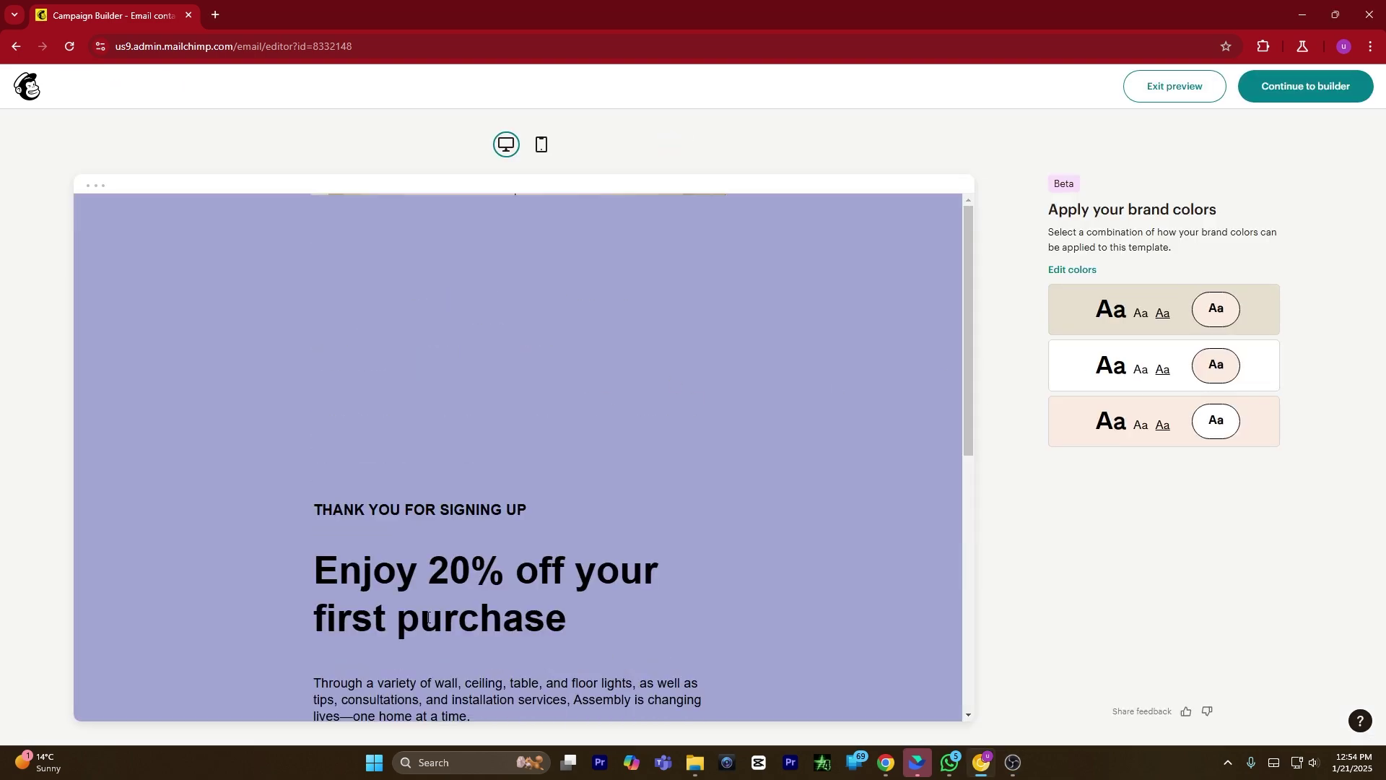
scroll(469, 542, down, 3)
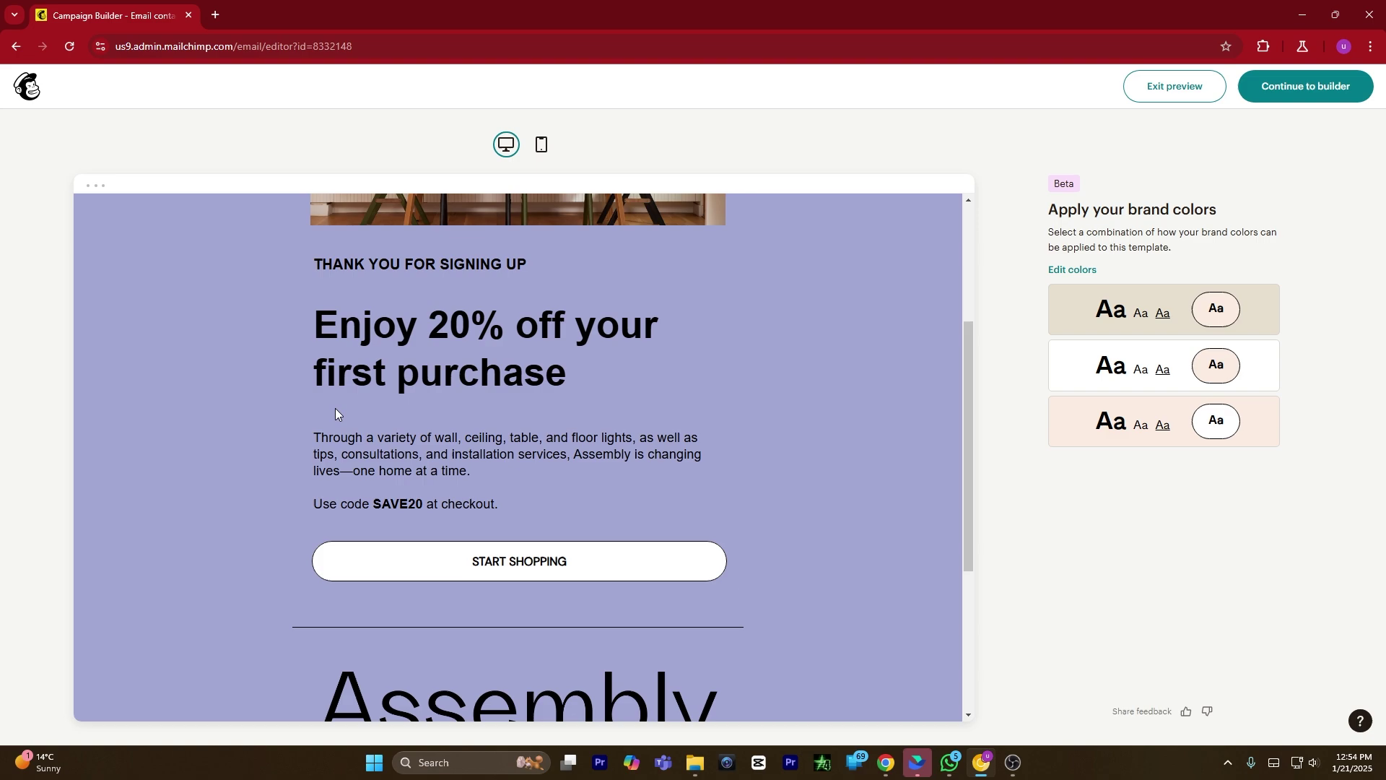
scroll(443, 455, down, 3)
scroll(618, 452, up, 7)
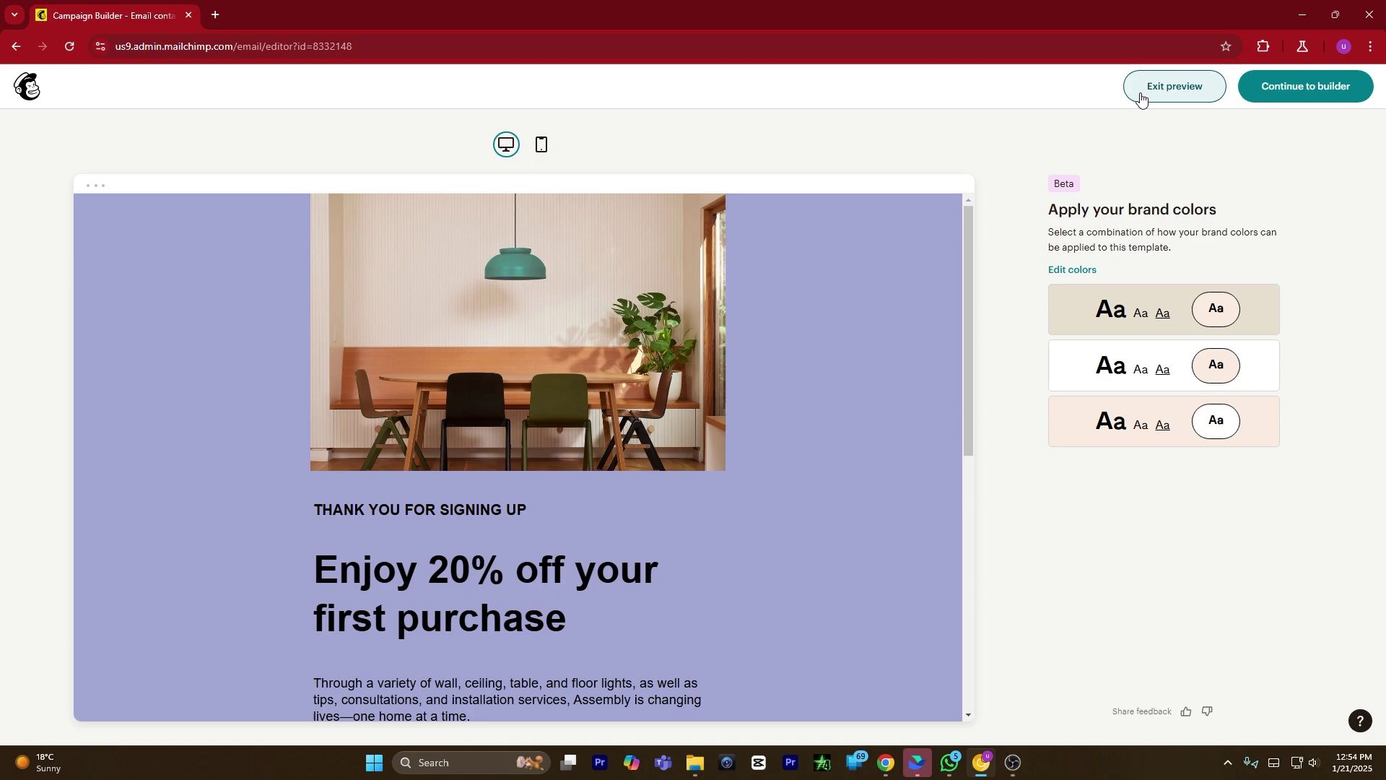
click(1303, 87)
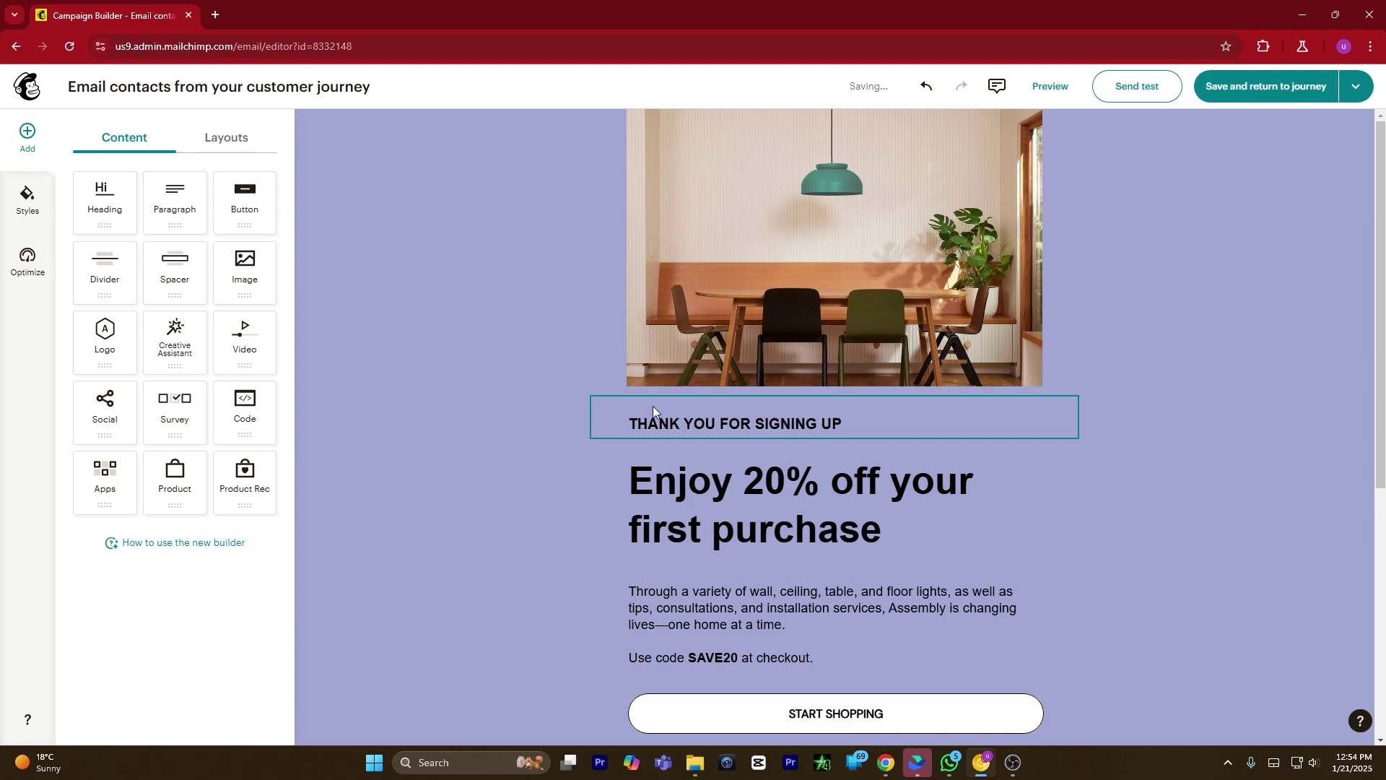
Replace 'SIGNING UP' in the top heading with 'Shopping with us'.
click(745, 420)
drag(755, 423, 862, 424)
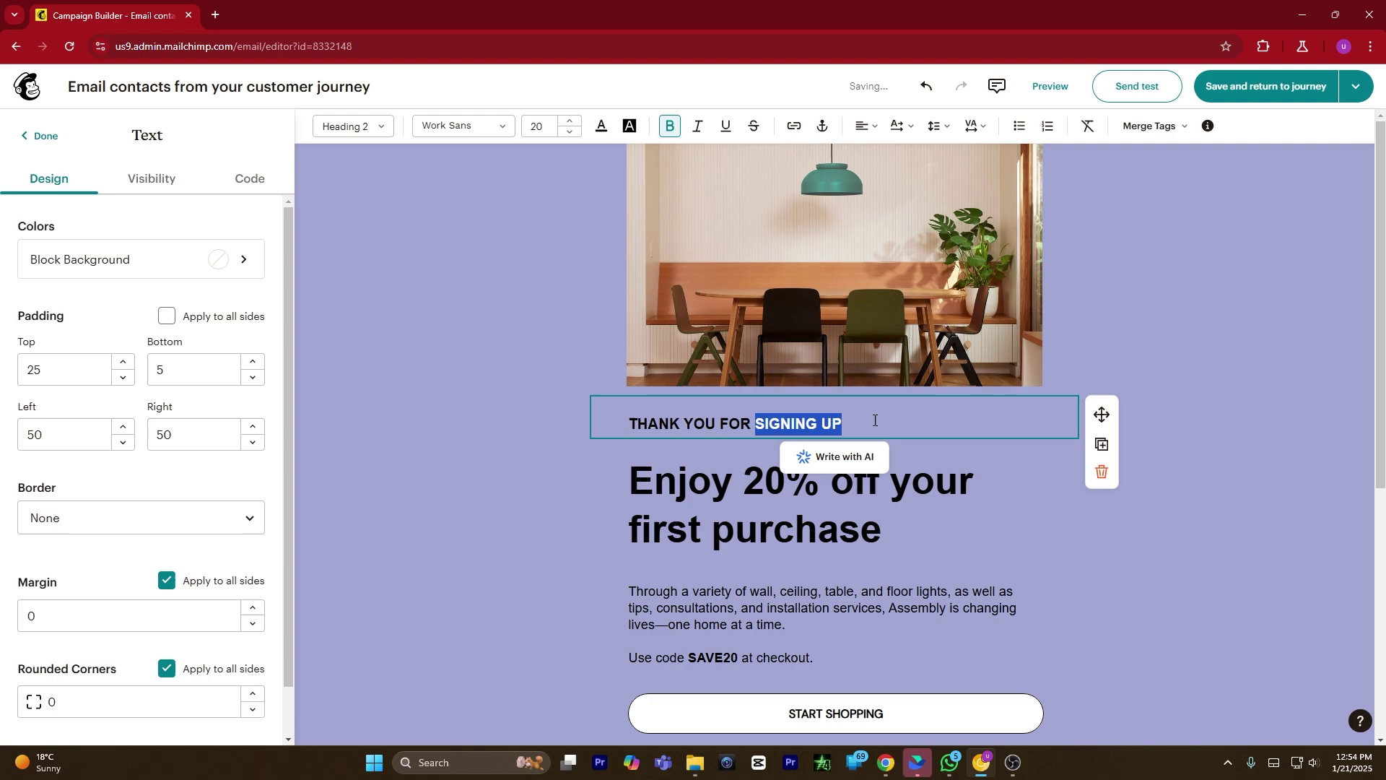
text(Shopping with us)
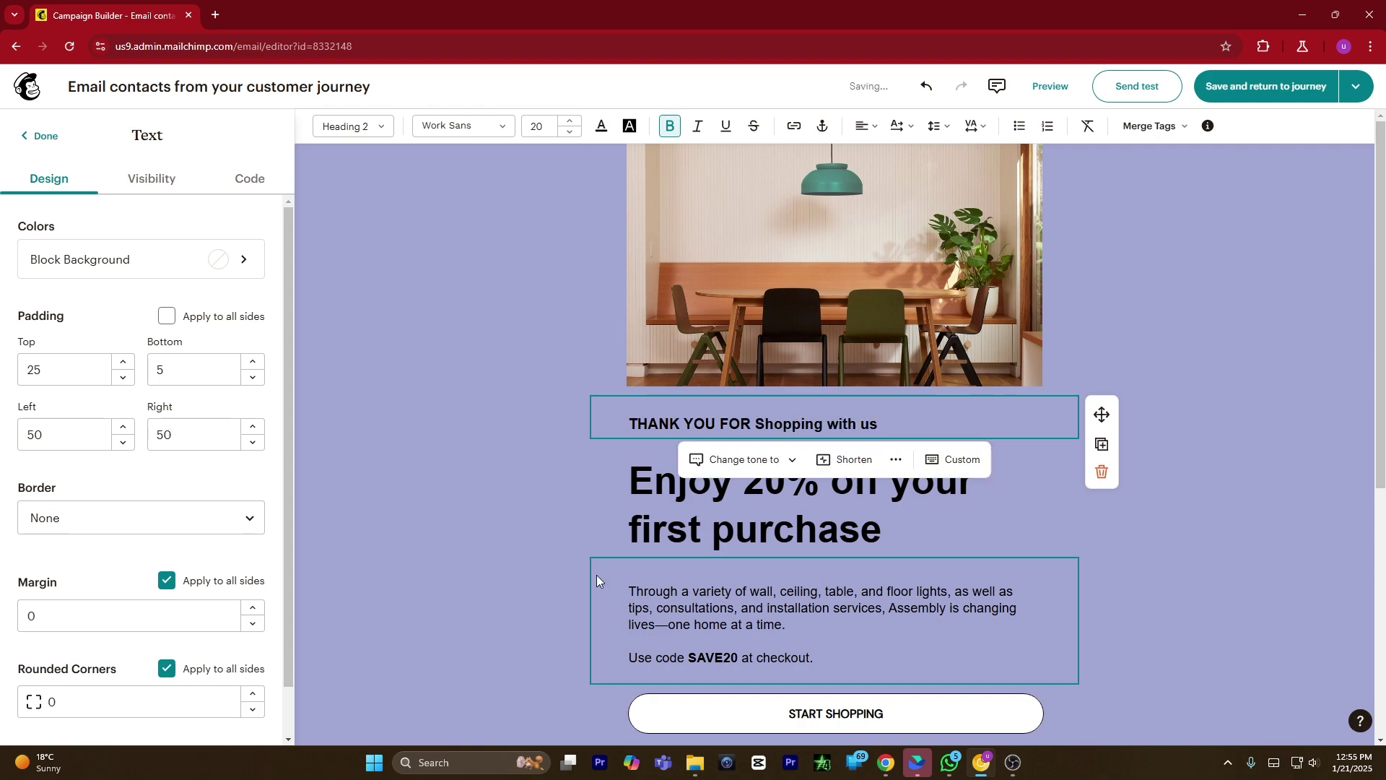
click(544, 551)
Change 'first' to 'second' so the headline reads 'Enjoy 20% off your second purchase'.
click(699, 527)
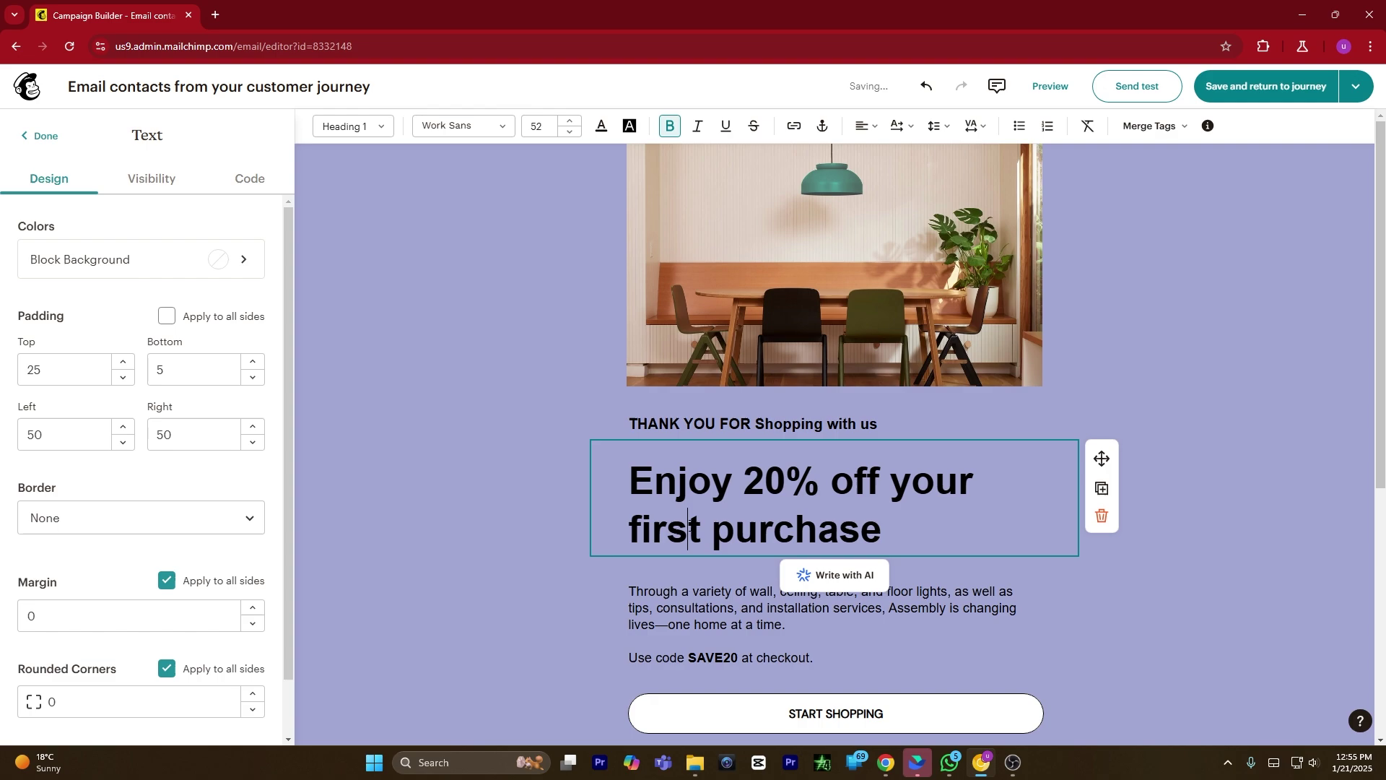
drag(699, 527, 609, 522)
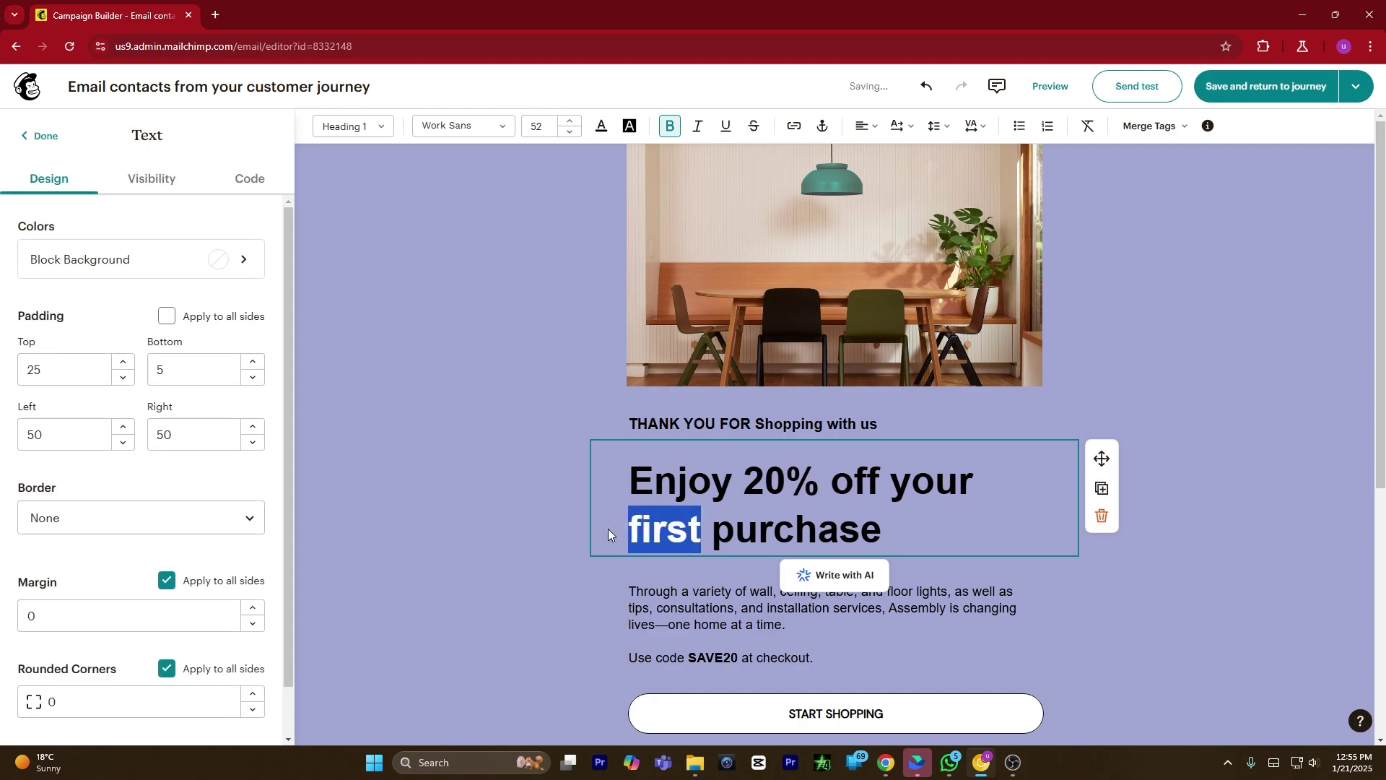
text(second)
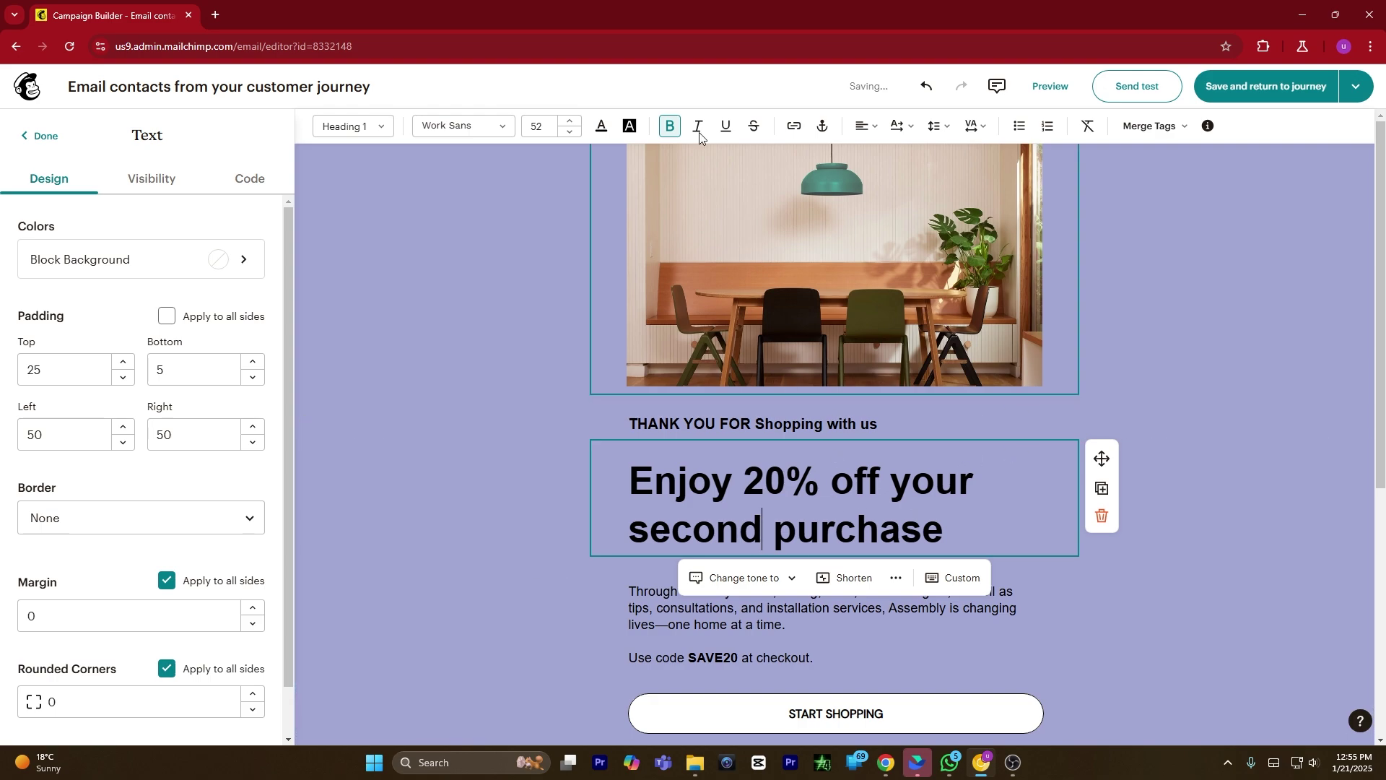
click(896, 280)
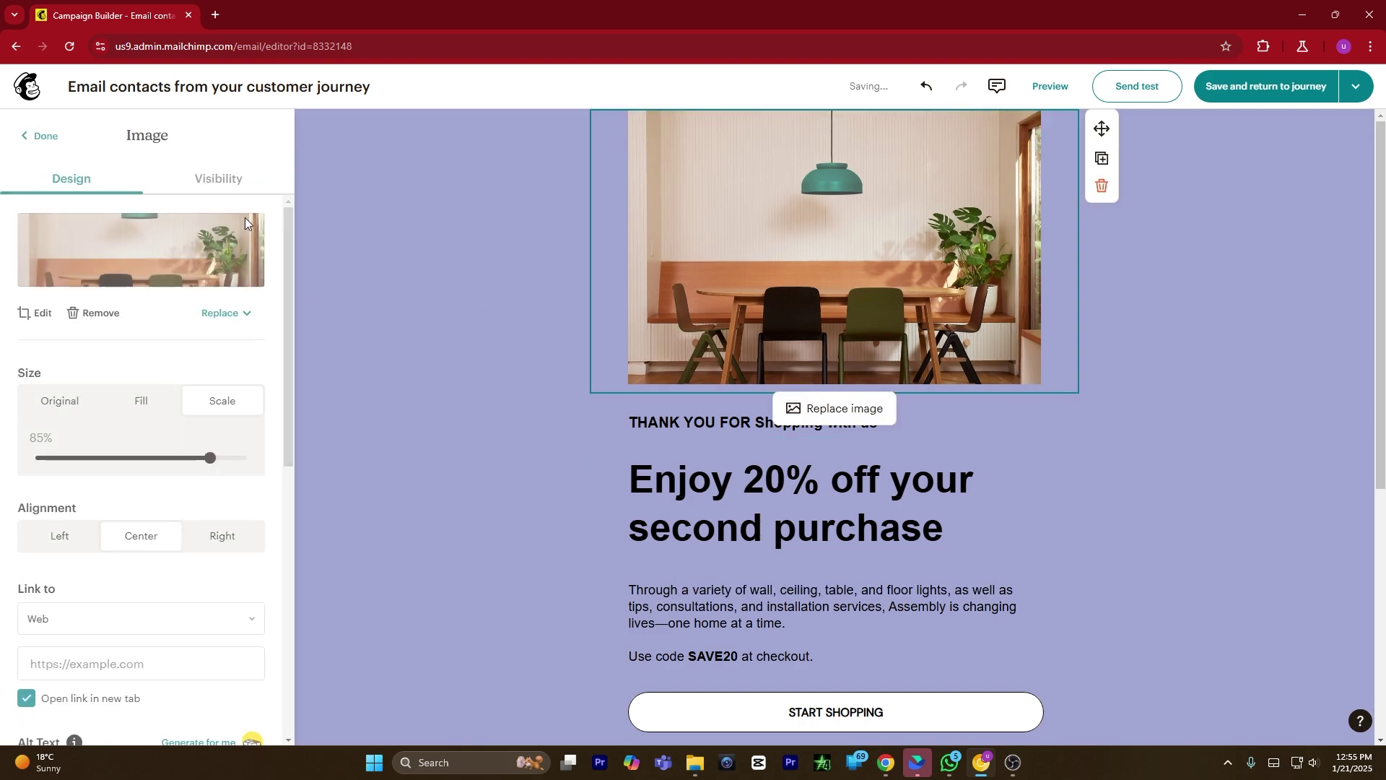
click(221, 315)
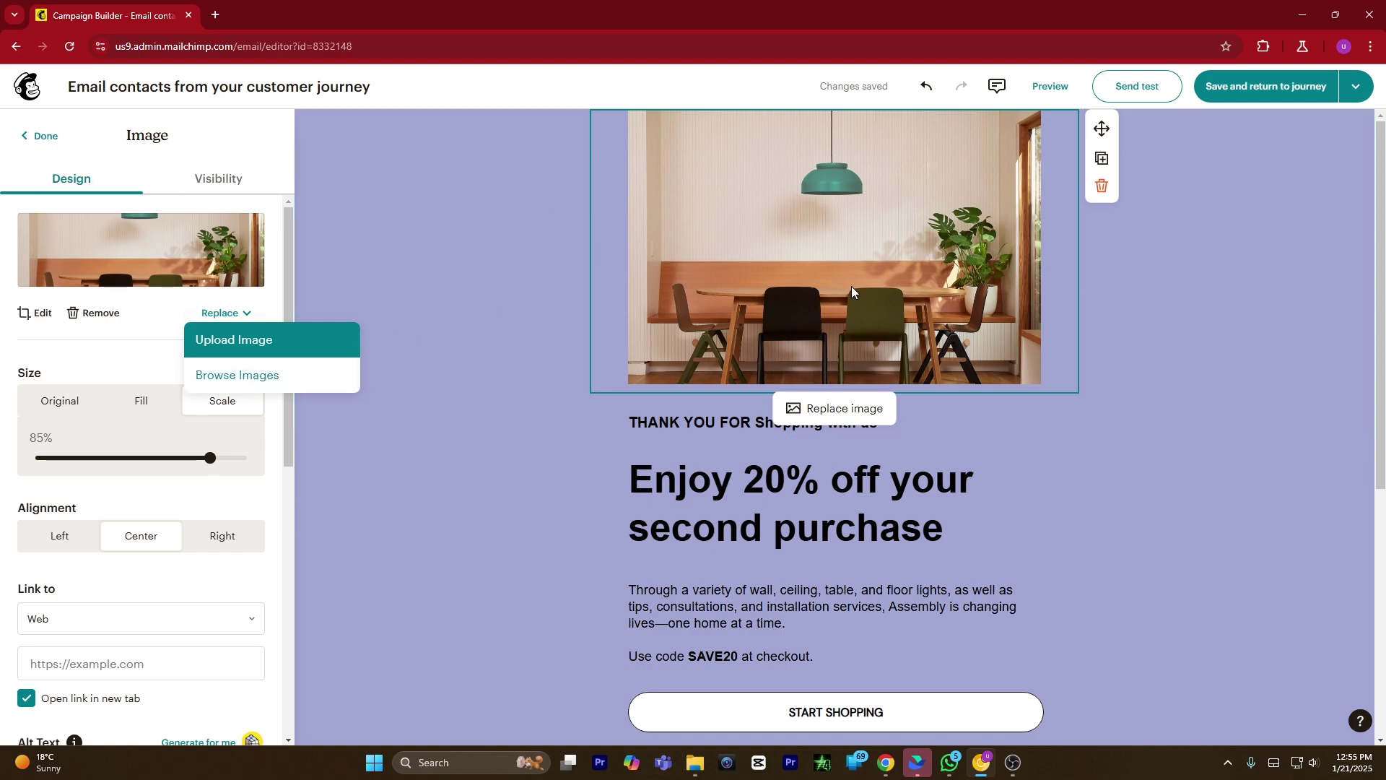
click(499, 245)
scroll(850, 473, down, 3)
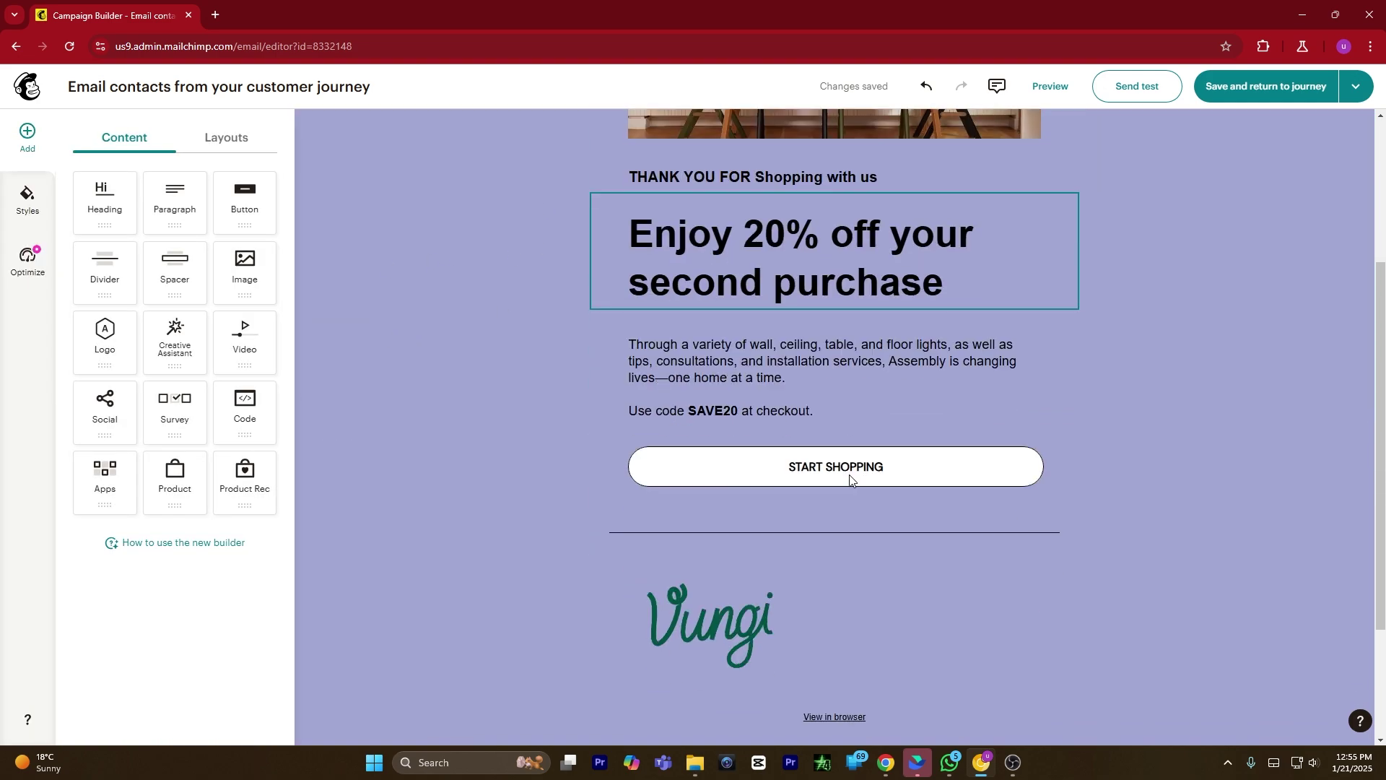
Rewrite the first paragraph via Write with AI, applying the second suggestion offering 20% off.
click(632, 339)
drag(633, 339, 848, 386)
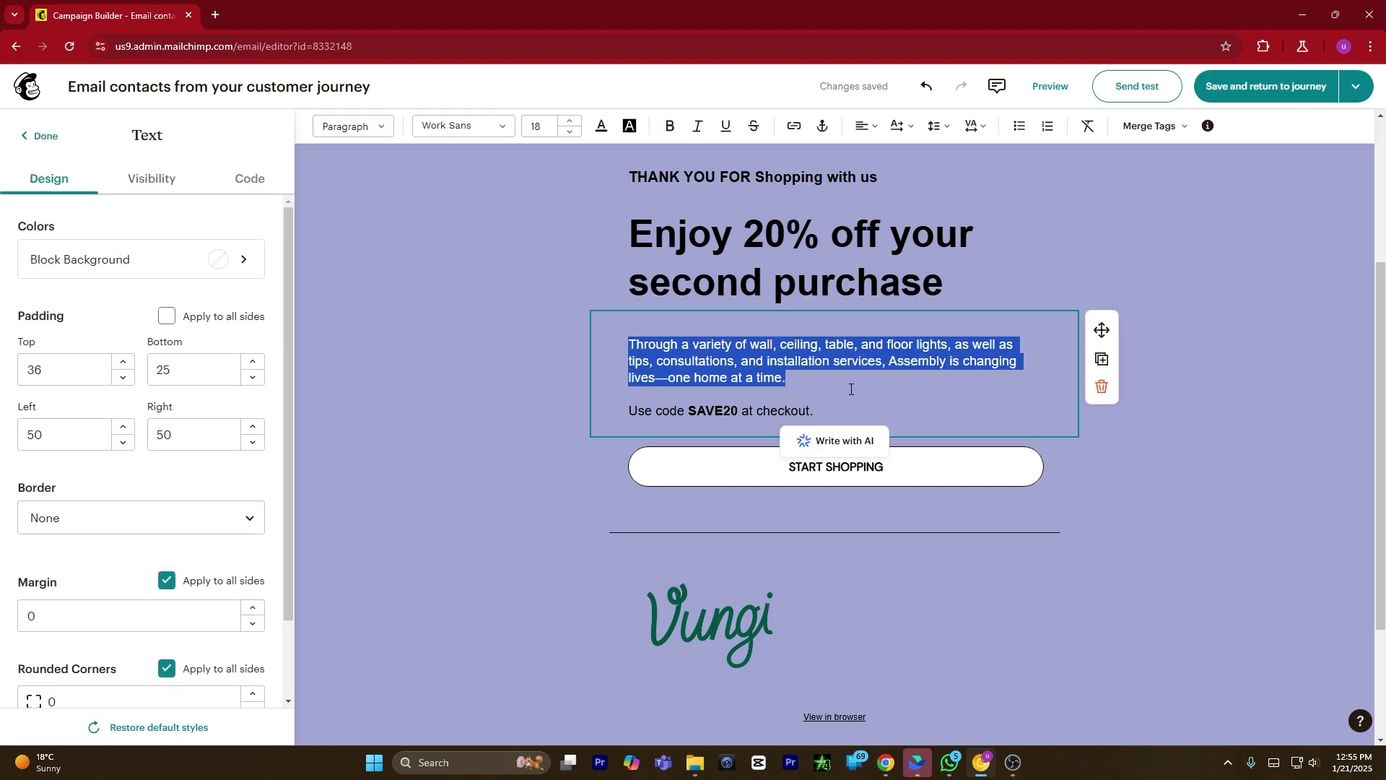
click(861, 437)
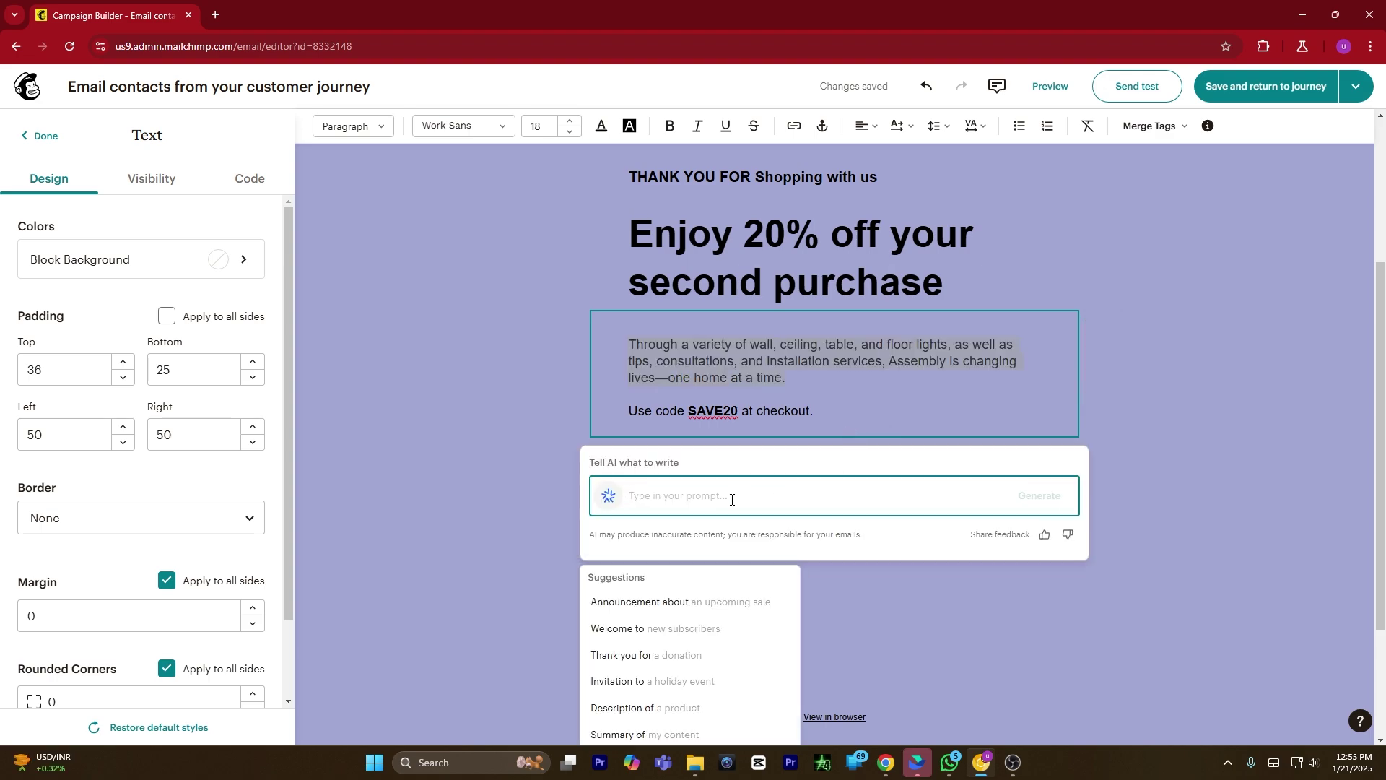
text(thank you for shopping with us you will get 20 percent off your second purchase)
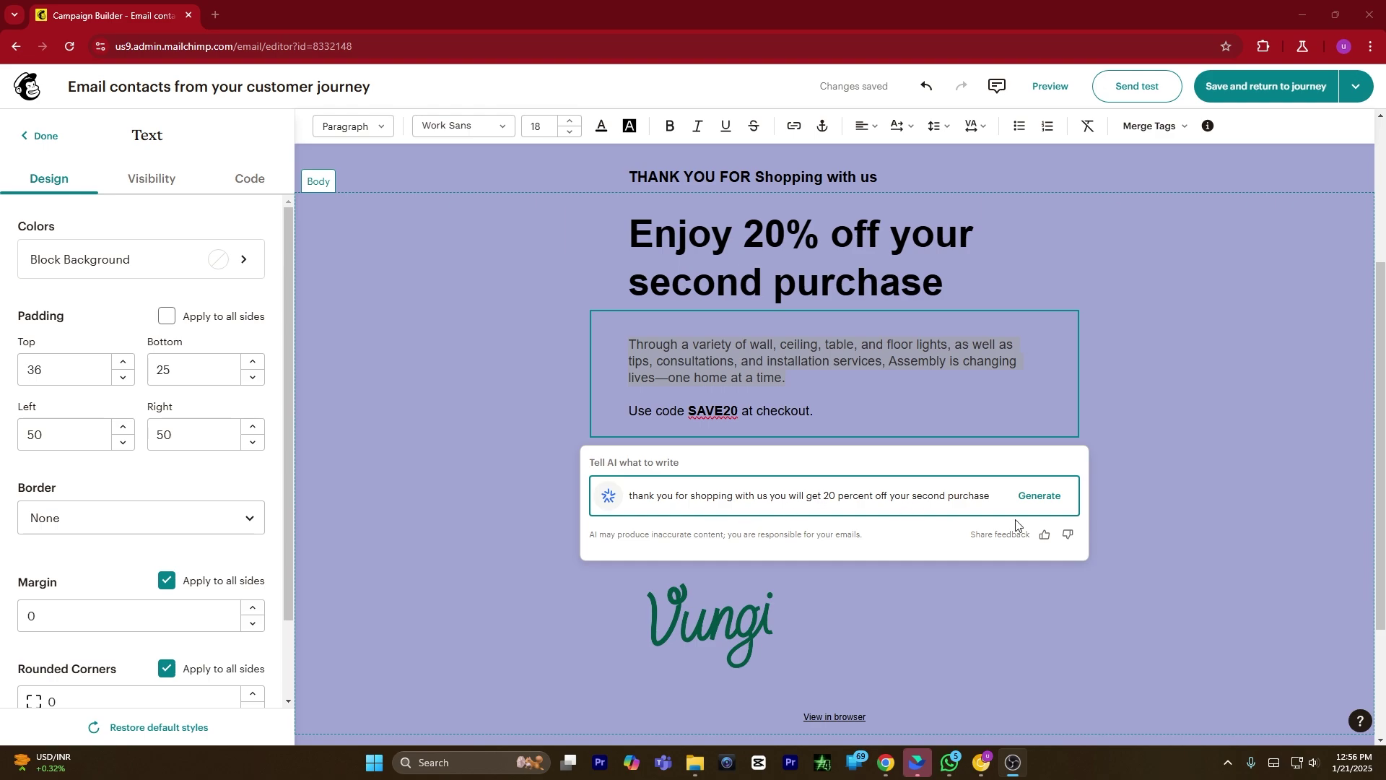
click(1039, 496)
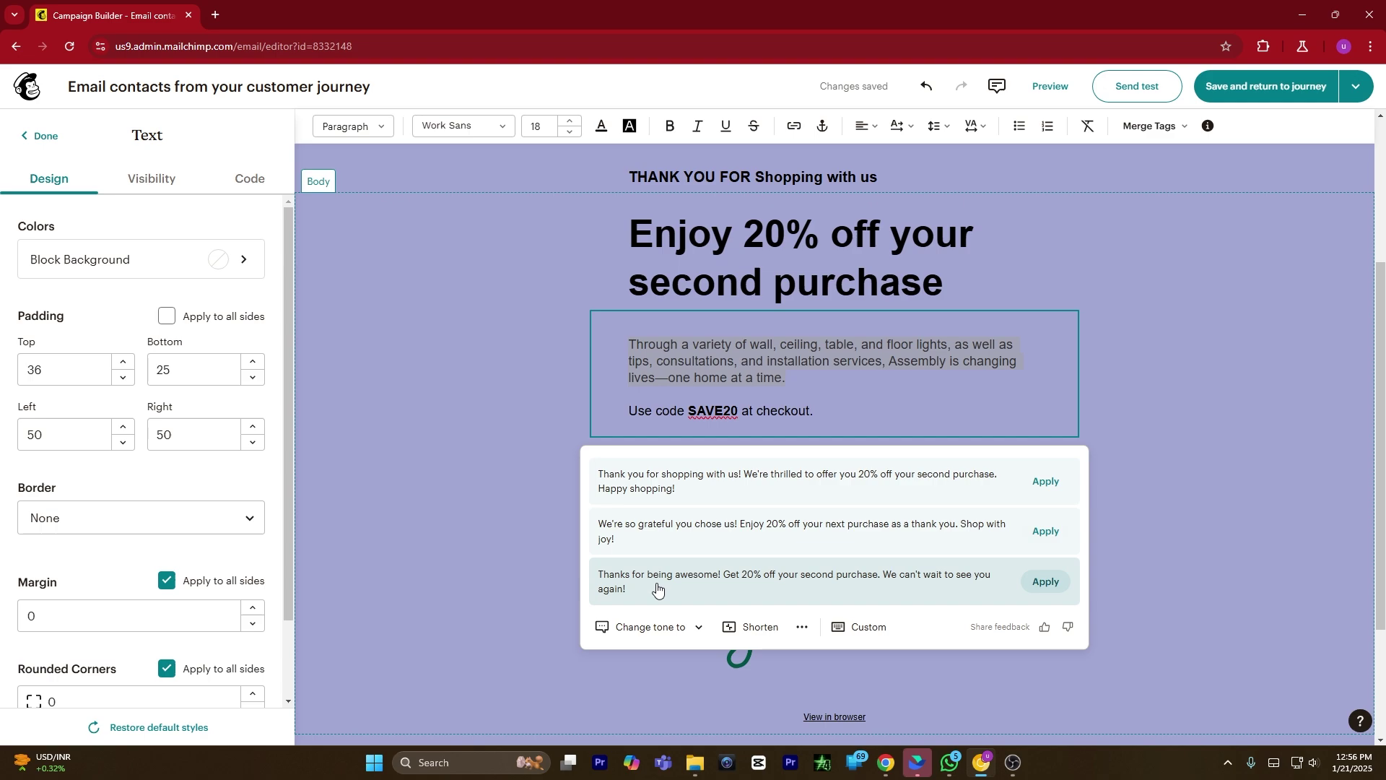
click(1050, 533)
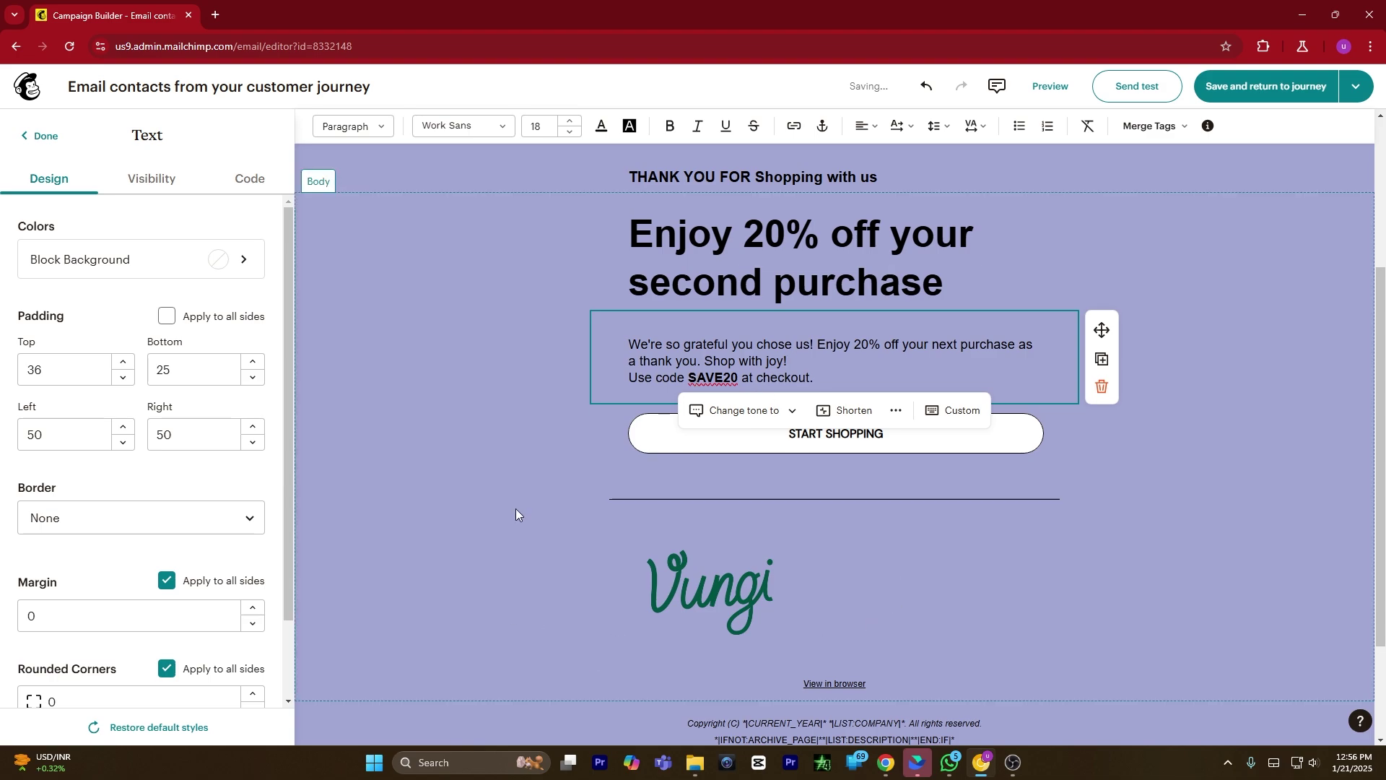
click(501, 474)
scroll(794, 303, up, 3)
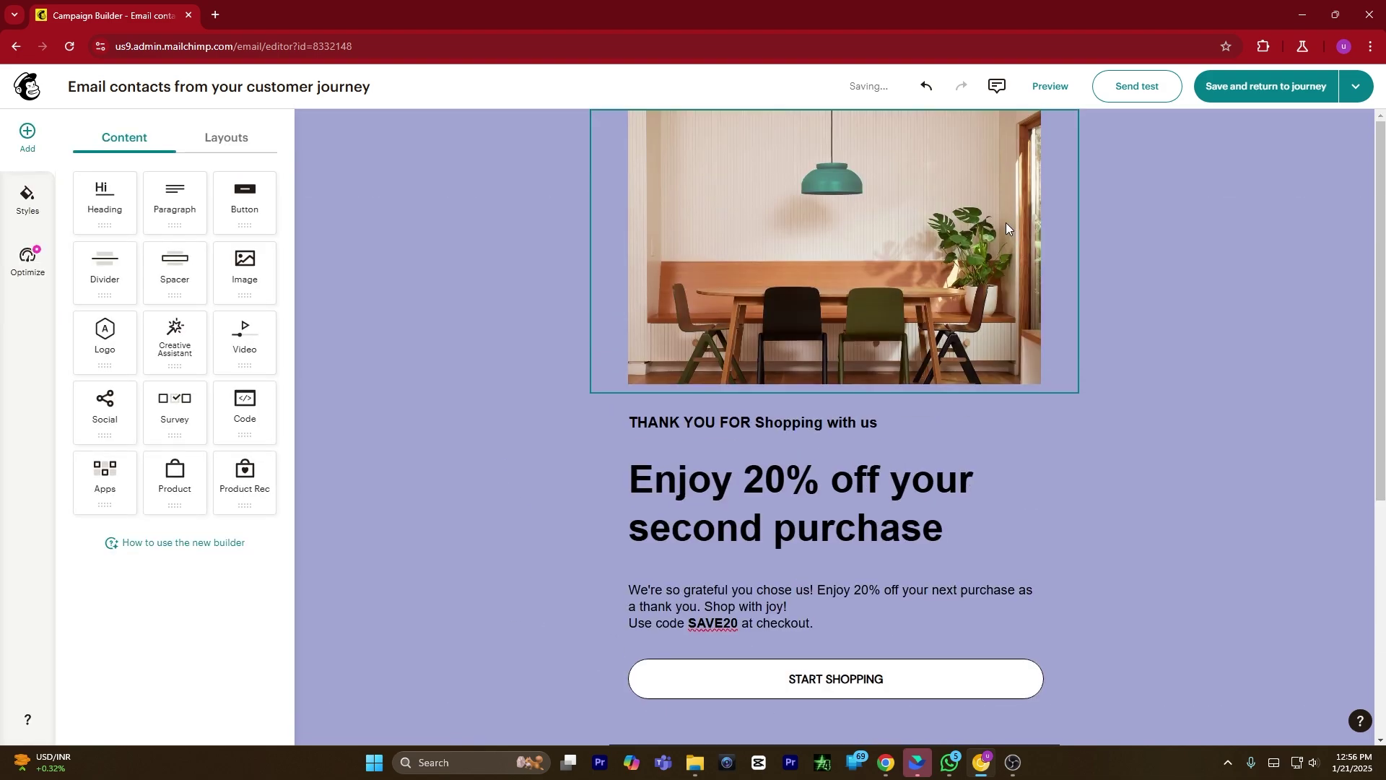